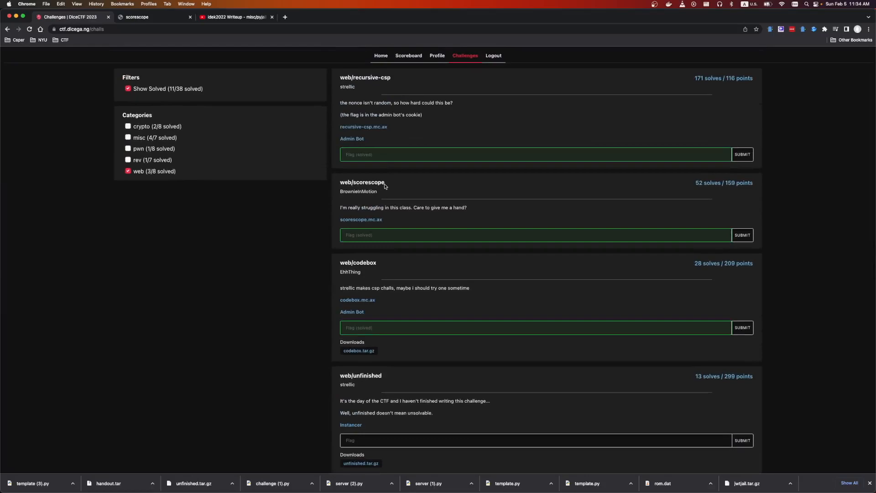
scroll(368, 193, "down", 1)
scroll(414, 194, "down", 1)
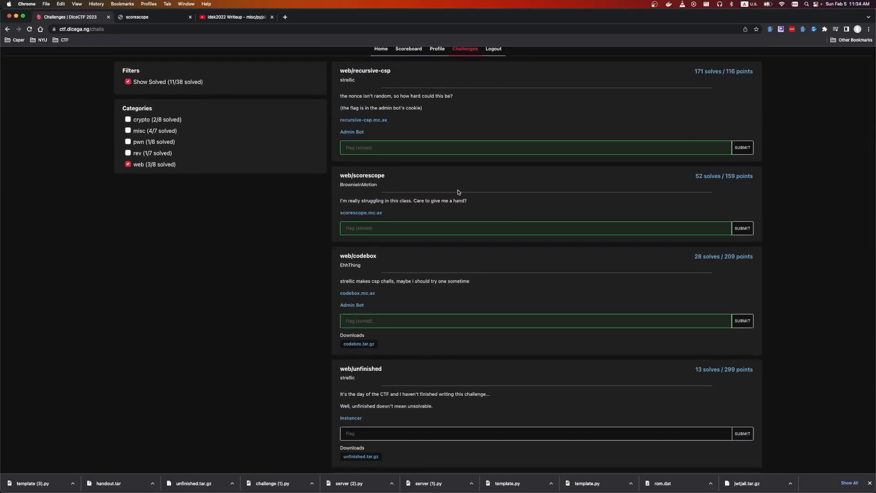
scroll(353, 185, "down", 1)
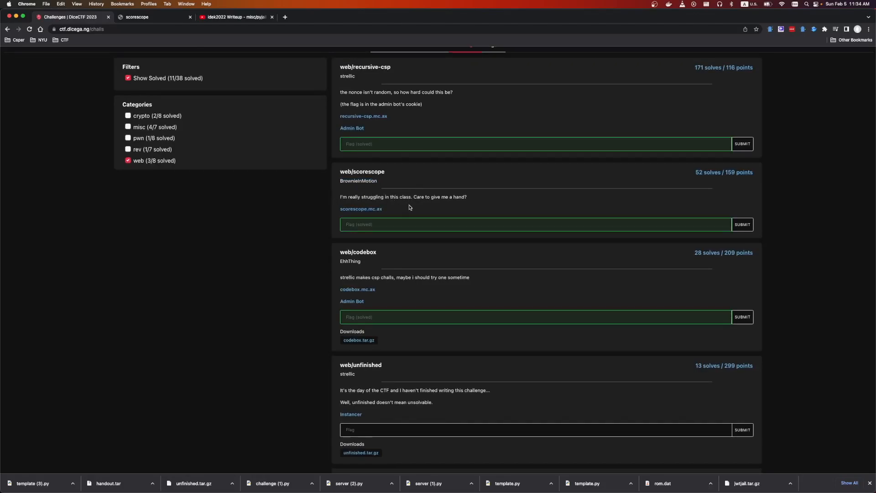
- Follow the scorescope.mc.ax link and bring the new challenge tab to the front
left_click(364, 209, "super")
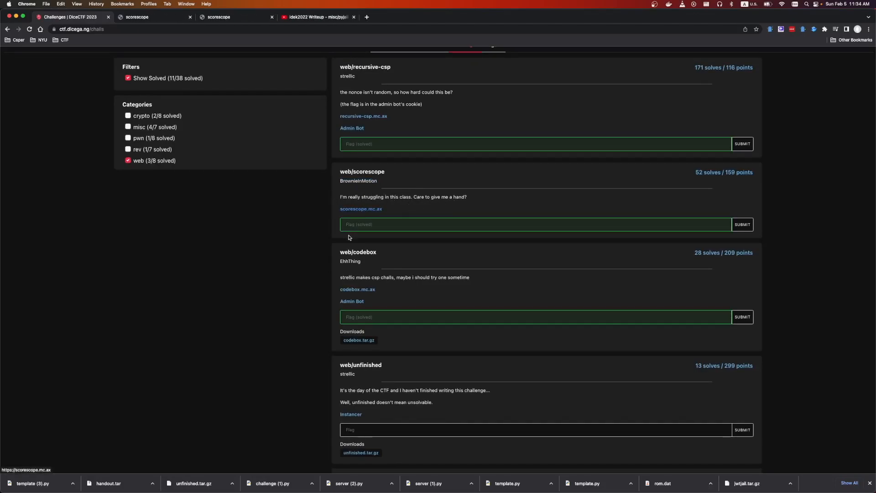
key("ctrl+Tab")
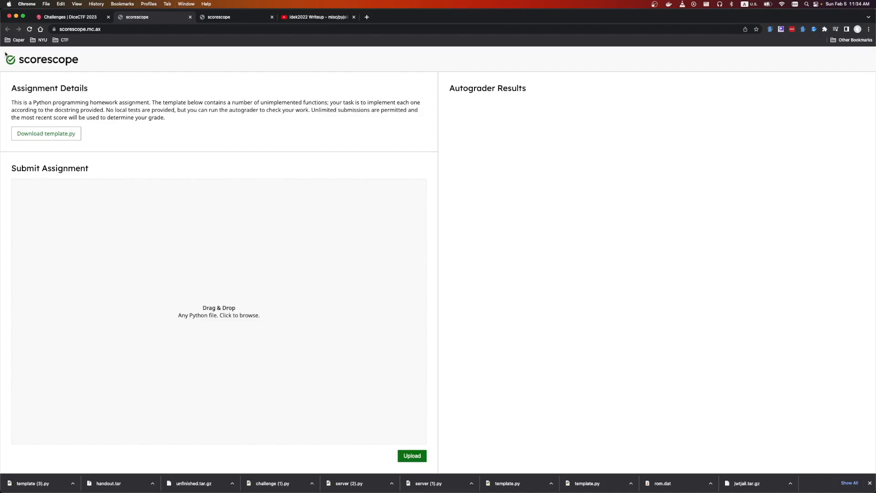
- Read through the Scorescope assignment description, highlighting passages of it
left_click_drag(5, 54, 564, 324)
left_click(135, 163)
left_click_drag(13, 106, 159, 109)
left_click(160, 92)
left_click_drag(32, 110, 138, 117)
left_click(256, 114)
- Download template.py and drop it into the submission area, then upload it for grading
left_click(30, 139)
left_click_drag(31, 484, 41, 319)
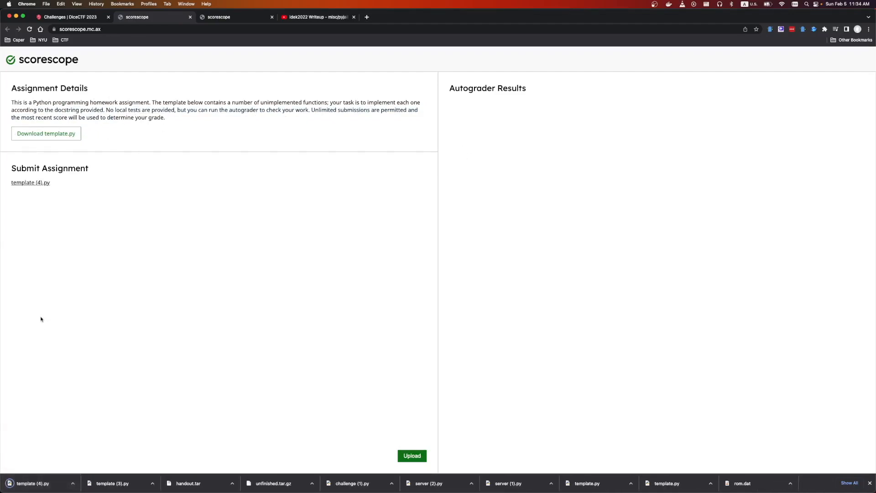
left_click(411, 455)
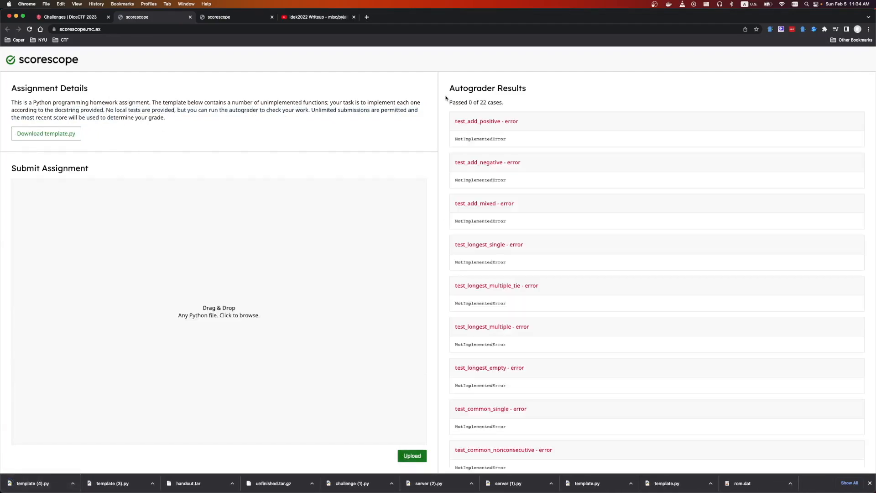
left_click_drag(493, 140, 509, 161)
- Review the 0 of 22 autograder results, including test_hidden and test_preimage_a, and start browsing for a new file
left_click(524, 272)
scroll(524, 272, "down", 3)
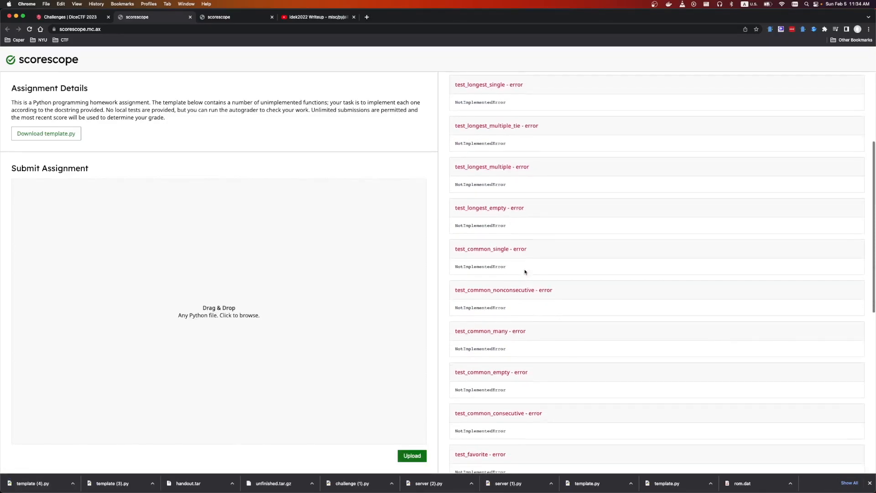
scroll(525, 272, "down", 2)
scroll(525, 272, "down", 1)
scroll(524, 268, "down", 5)
scroll(524, 272, "up", 10)
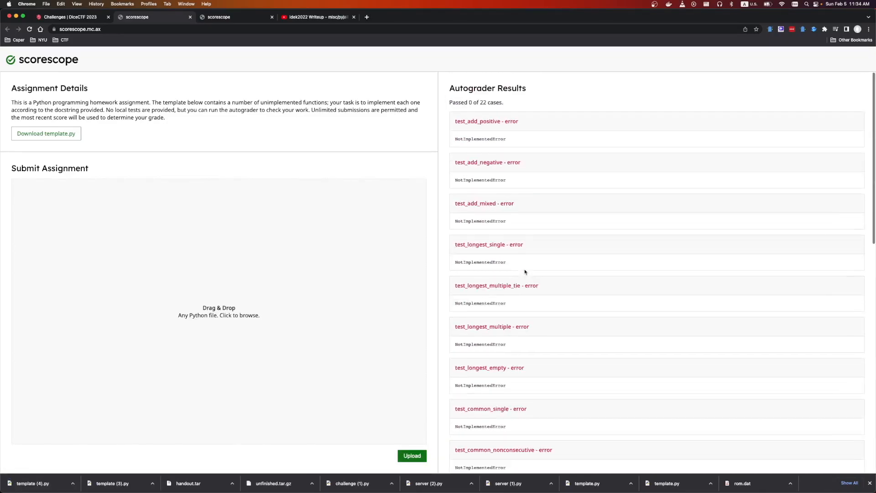
scroll(491, 114, "down", 3)
scroll(497, 189, "down", 4)
scroll(493, 189, "down", 3)
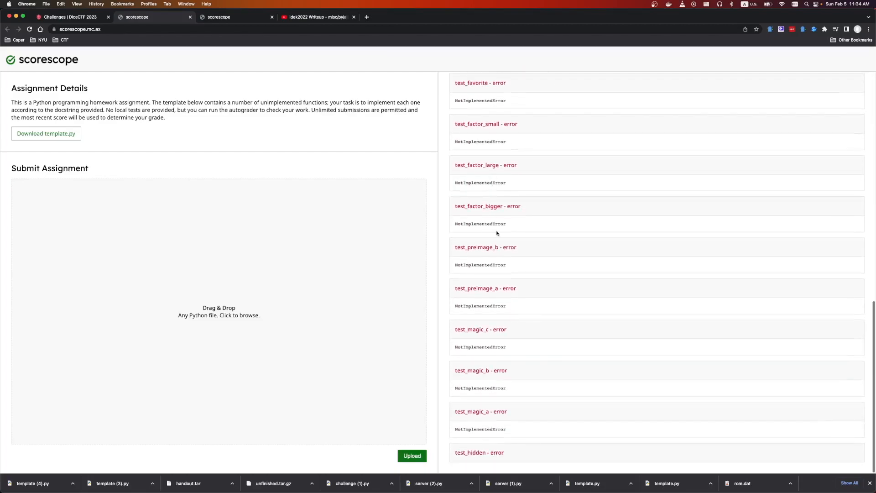
left_click_drag(454, 455, 522, 456)
left_click(495, 458)
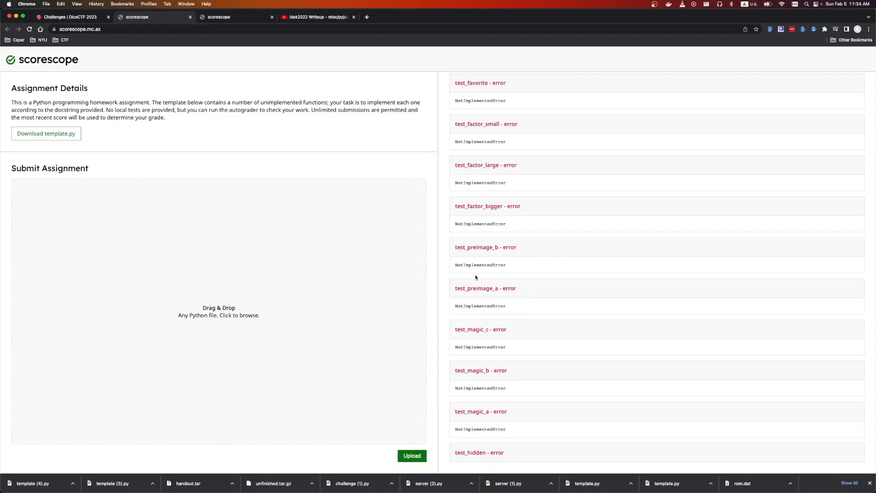
left_click_drag(499, 291, 455, 265)
scroll(509, 211, "up", 10)
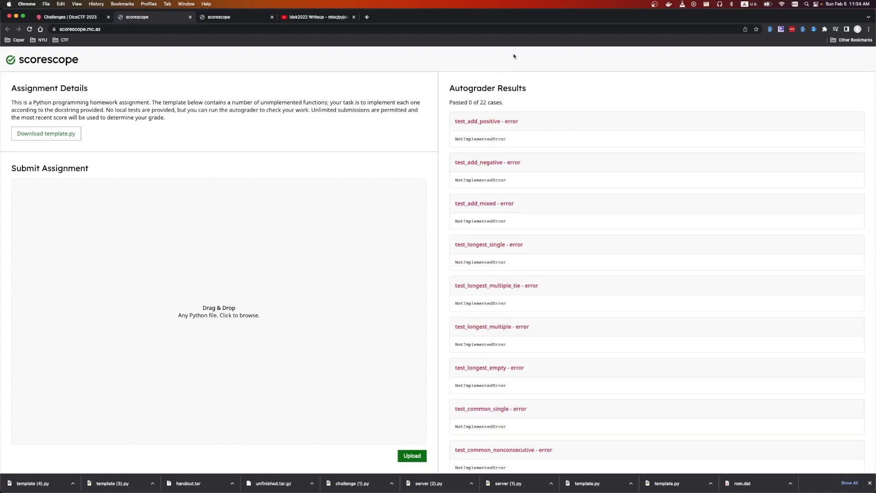
left_click(118, 336)
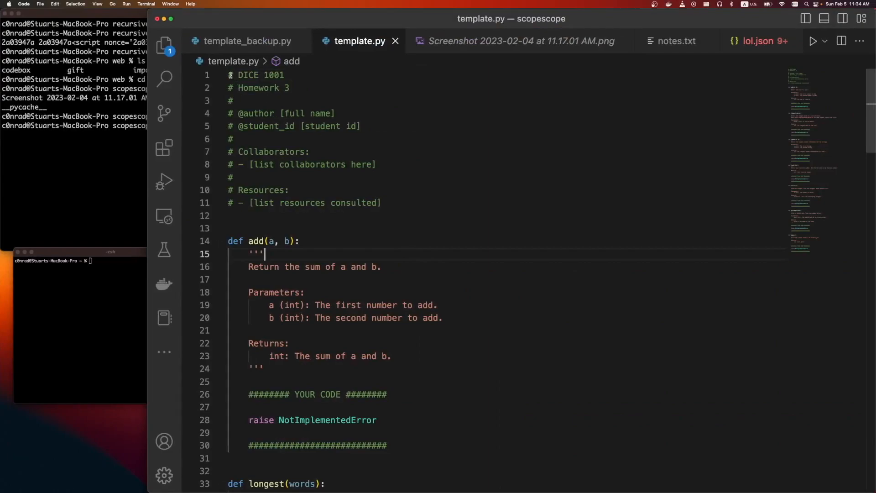
left_click_drag(230, 75, 285, 75)
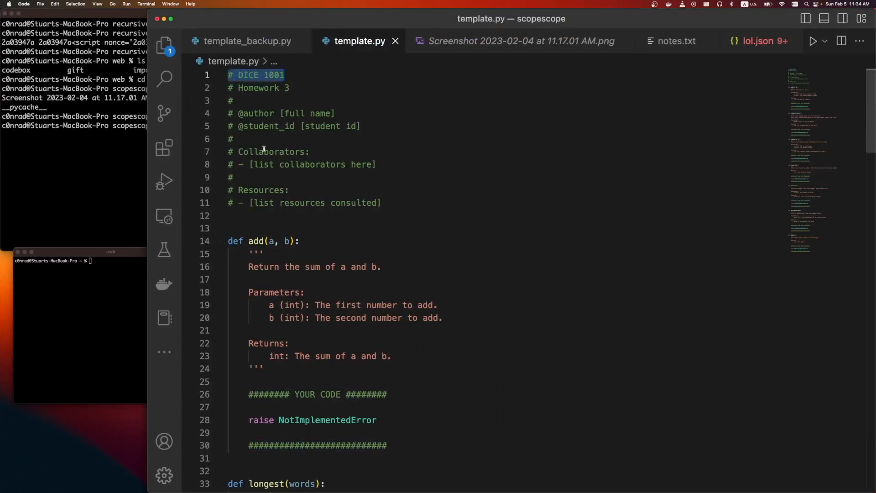
scroll(263, 149, "down", 3)
scroll(264, 150, "up", 3)
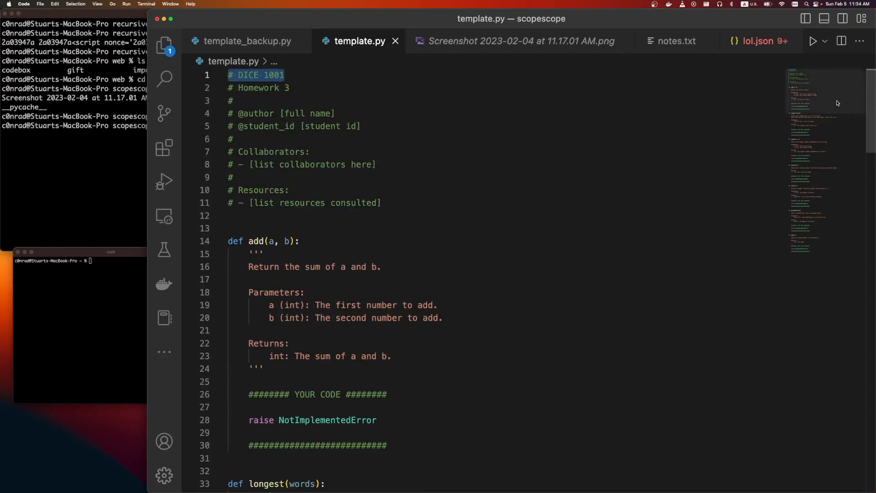
scroll(815, 94, "down", 2)
scroll(407, 172, "up", 1)
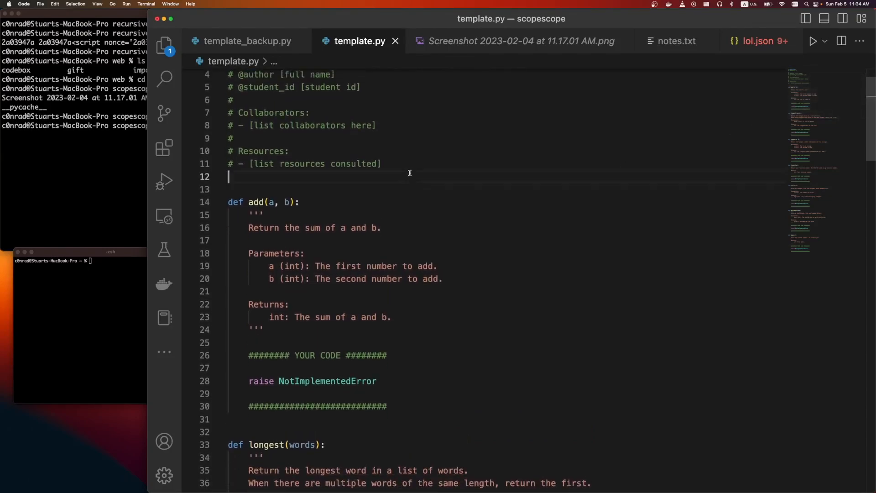
left_click_drag(406, 172, 472, 376)
left_click(472, 376)
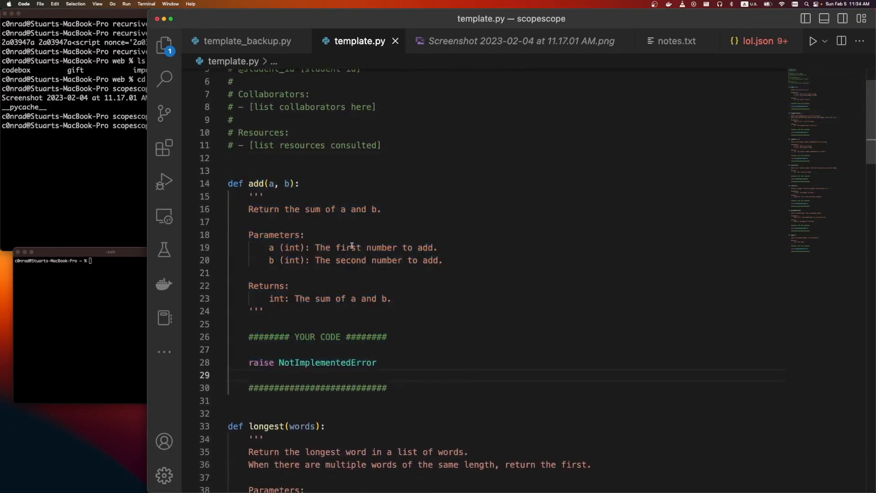
scroll(541, 200, "down", 2)
scroll(541, 200, "down", 2)
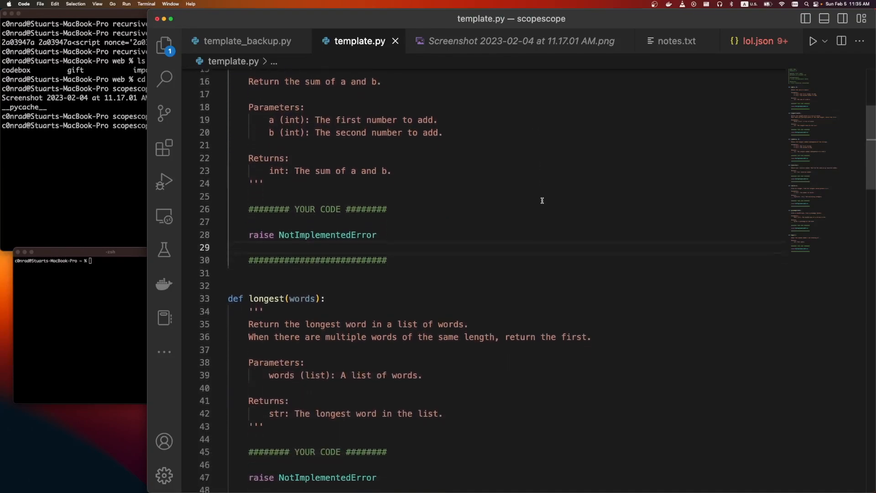
scroll(542, 201, "down", 2)
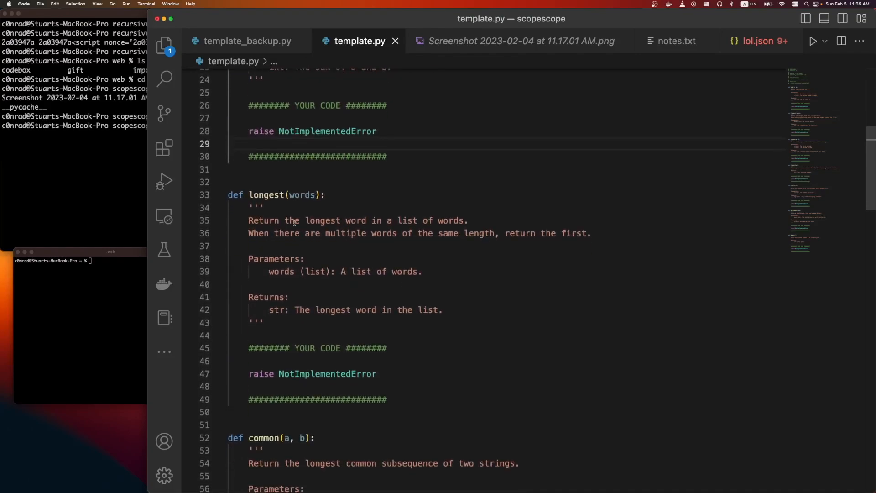
scroll(293, 223, "down", 3)
scroll(373, 219, "down", 1)
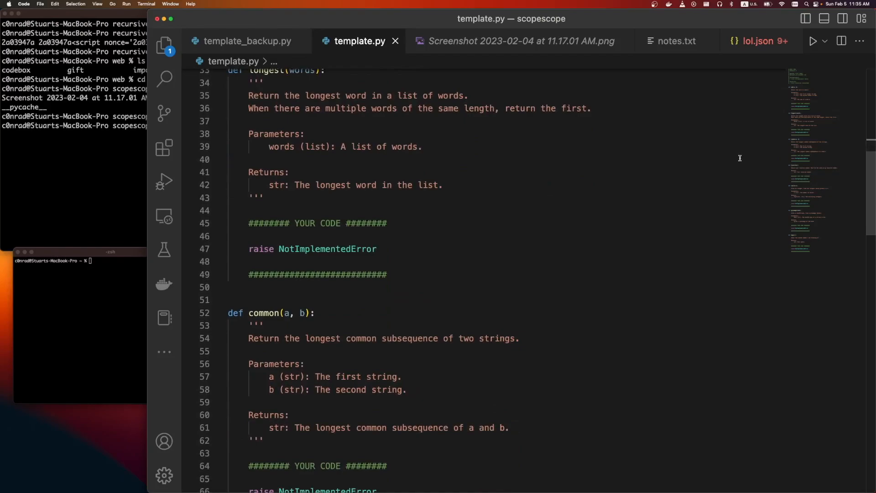
scroll(857, 143, "down", 2)
scroll(857, 142, "down", 3)
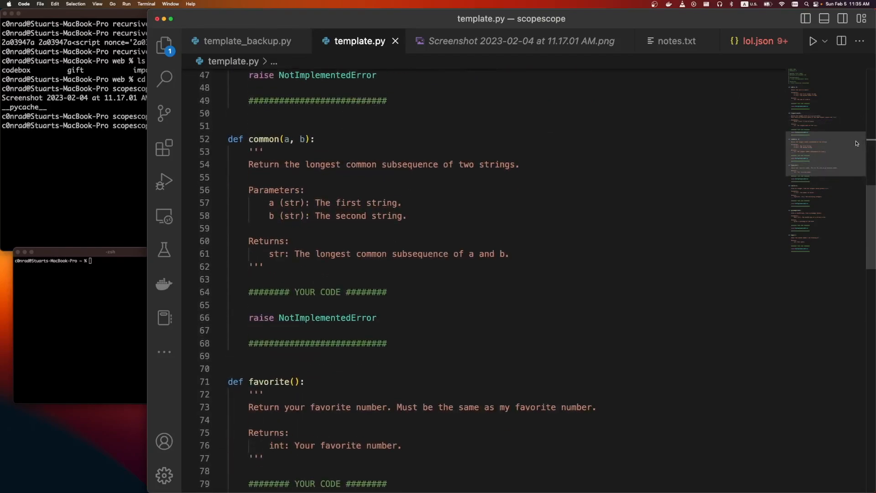
scroll(251, 164, "up", 1)
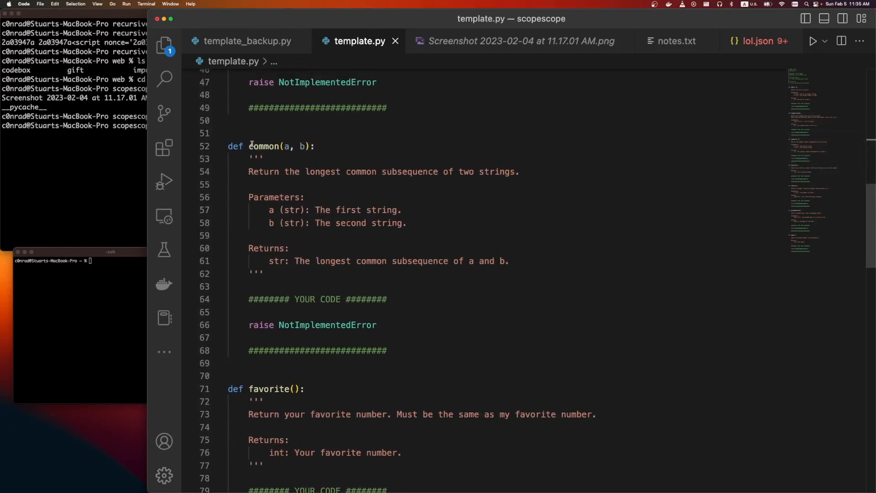
left_click_drag(301, 171, 346, 182)
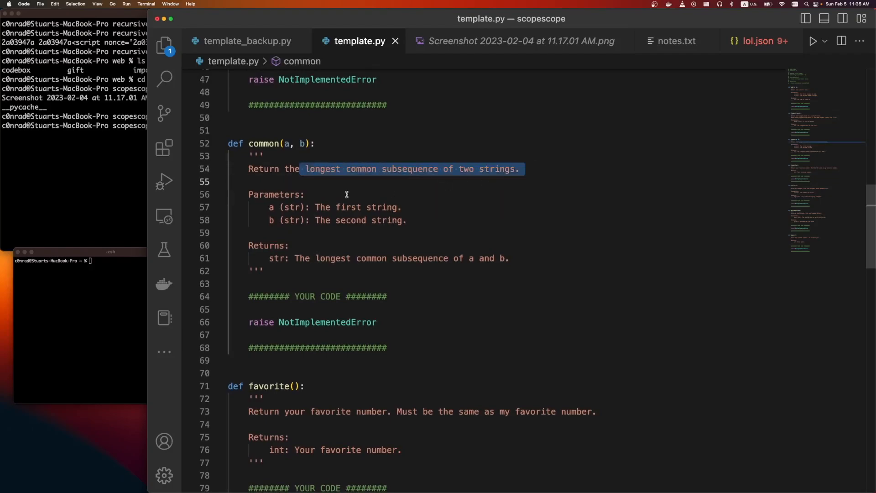
left_click(362, 200)
scroll(361, 208, "down", 1)
scroll(359, 208, "down", 4)
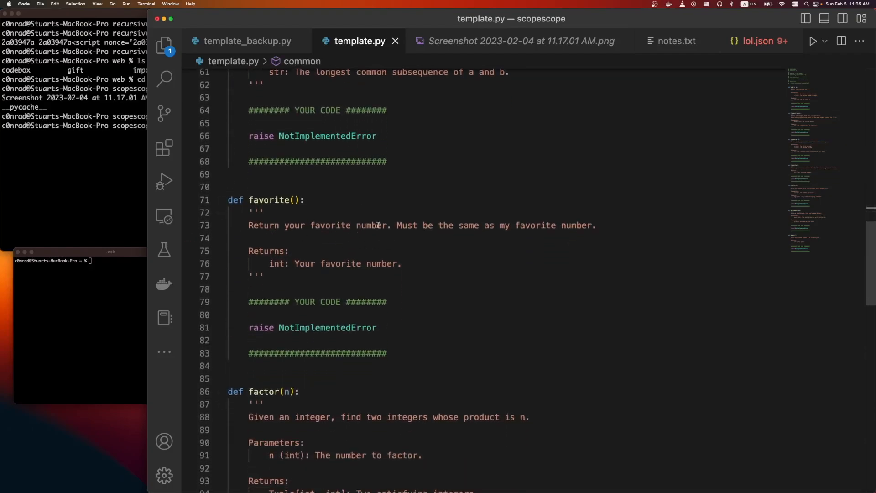
left_click_drag(378, 225, 599, 226)
left_click(600, 227)
left_click(483, 226)
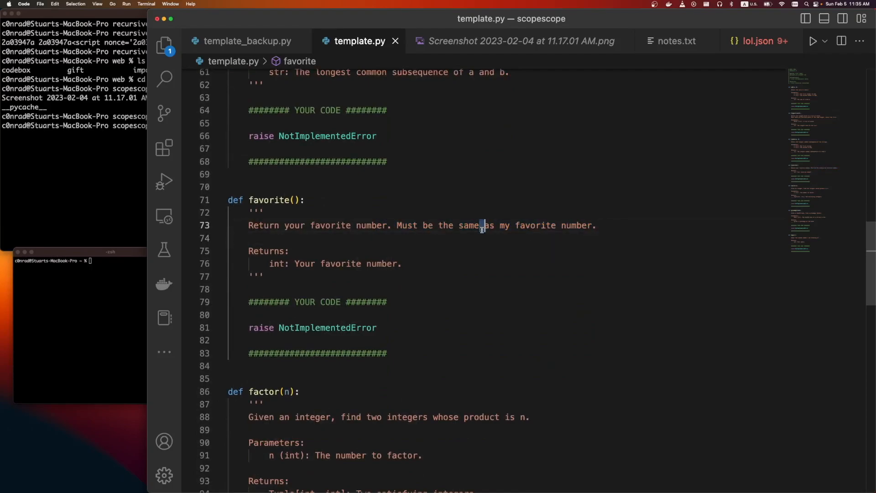
left_click_drag(458, 225, 597, 226)
left_click(290, 251)
scroll(238, 243, "down", 3)
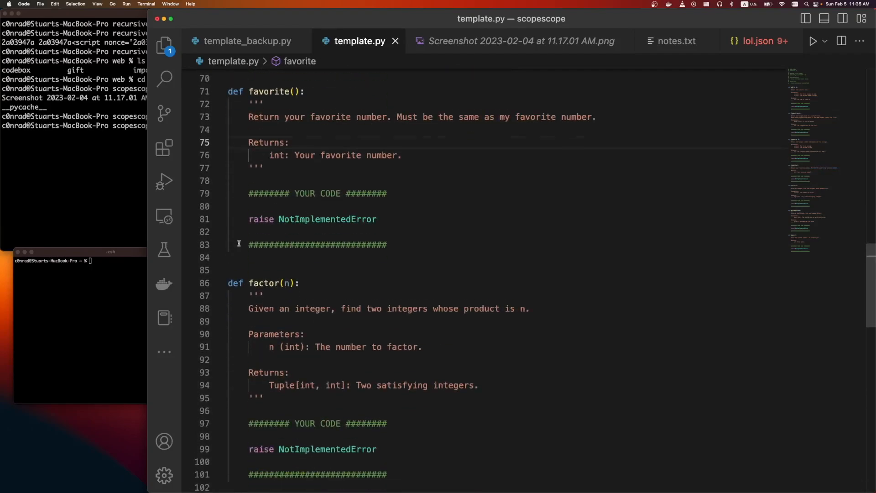
scroll(238, 243, "down", 1)
scroll(258, 182, "down", 3)
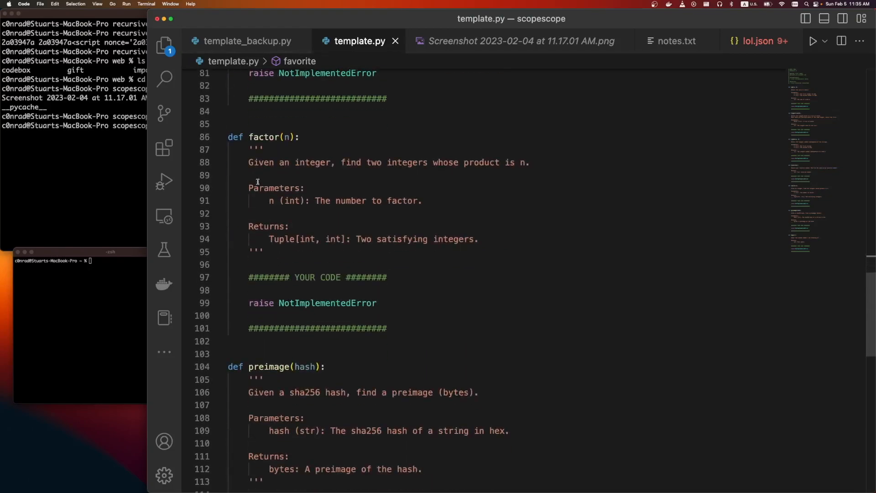
left_click(250, 172)
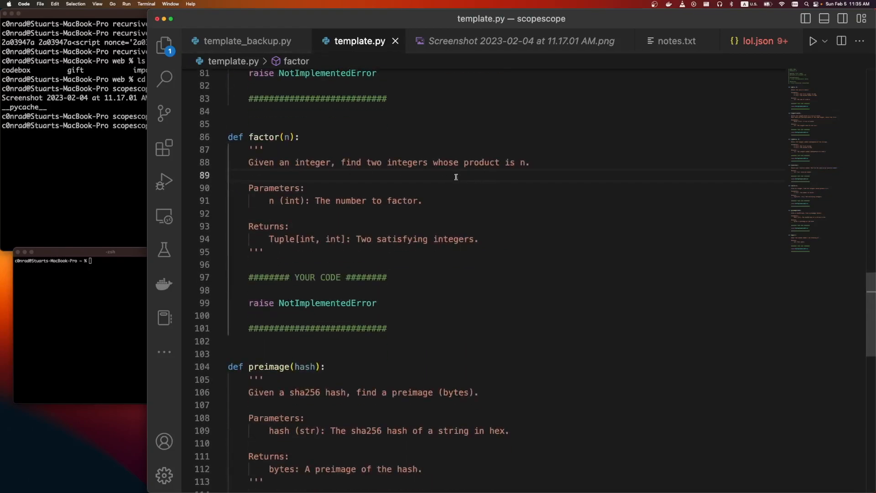
left_click_drag(537, 162, 495, 165)
left_click(560, 171)
scroll(425, 212, "down", 1)
scroll(342, 235, "down", 1)
scroll(342, 235, "down", 1)
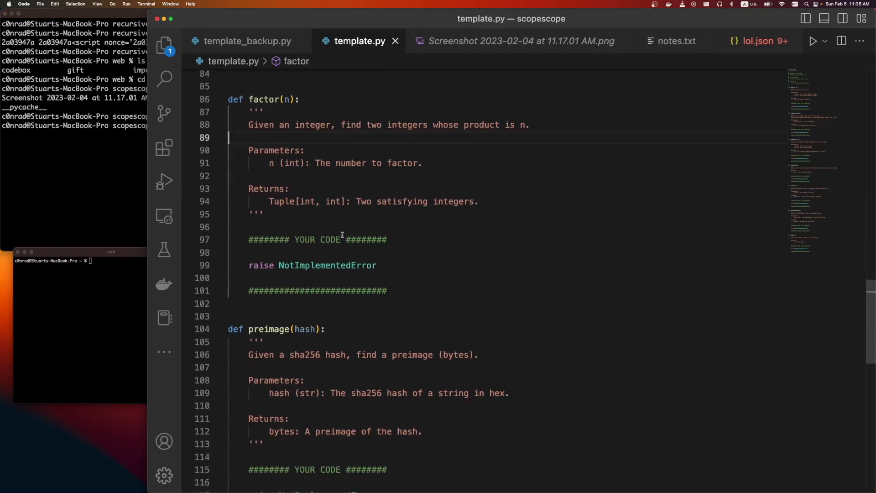
scroll(342, 235, "down", 4)
mouse_move(224, 169)
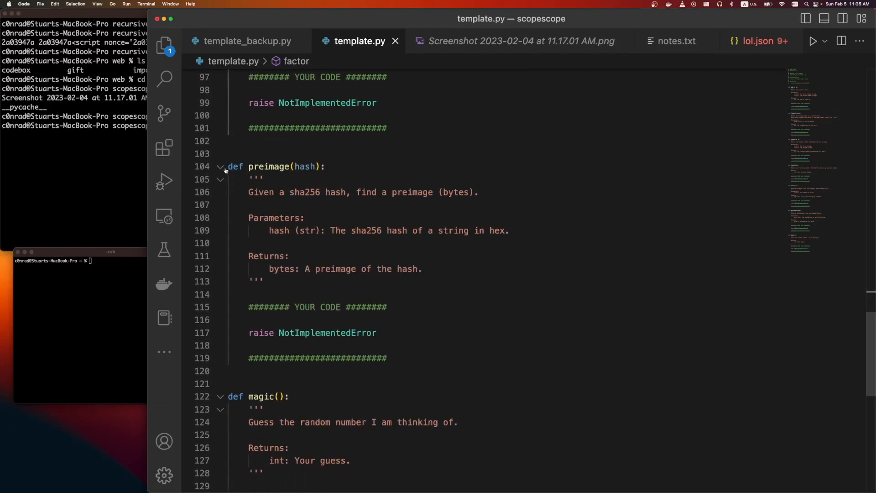
left_click_drag(228, 167, 377, 357)
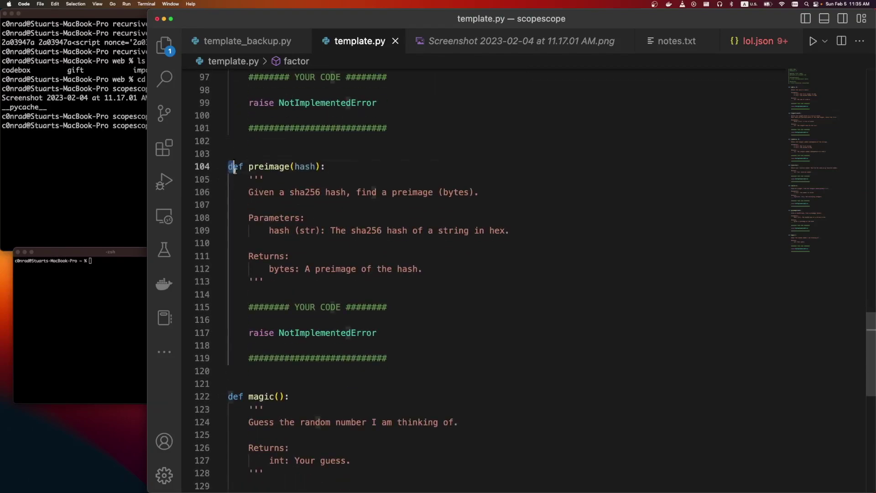
left_click(377, 357)
left_click_drag(392, 192, 487, 192)
left_click(500, 192)
left_click_drag(425, 269, 233, 115)
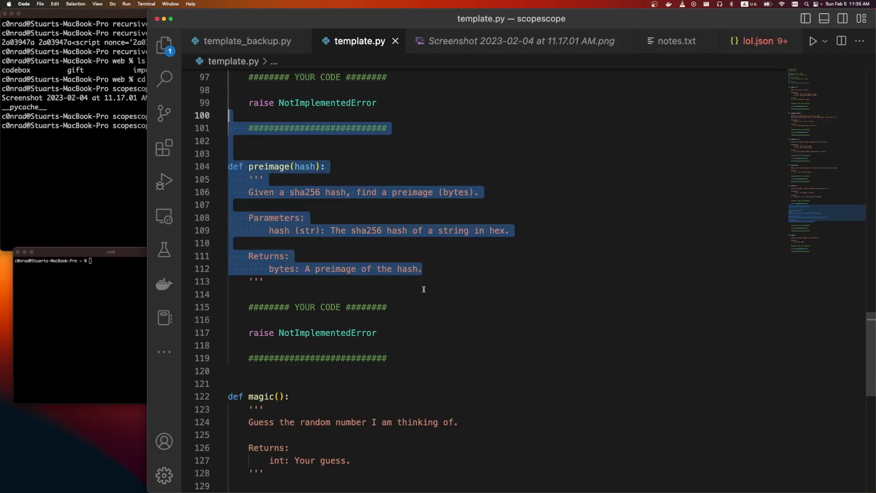
left_click(416, 309)
scroll(411, 307, "down", 6)
scroll(408, 303, "down", 1)
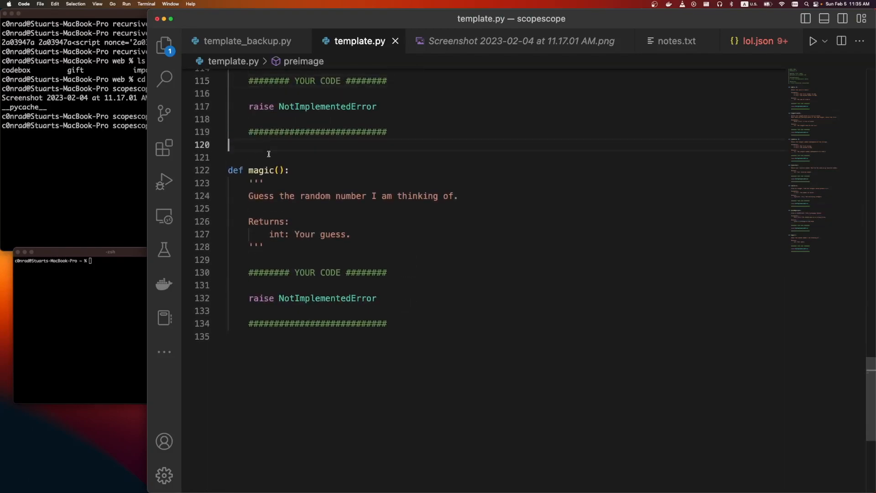
left_click_drag(267, 146, 430, 305)
left_click(438, 336)
left_click_drag(262, 149, 275, 244)
left_click(274, 336)
left_click_drag(249, 196, 264, 246)
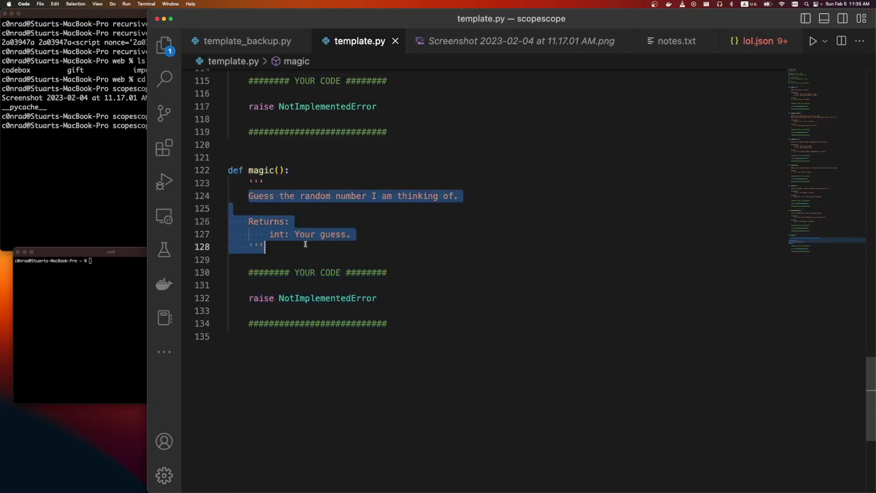
left_click(272, 247)
scroll(377, 189, "up", 5)
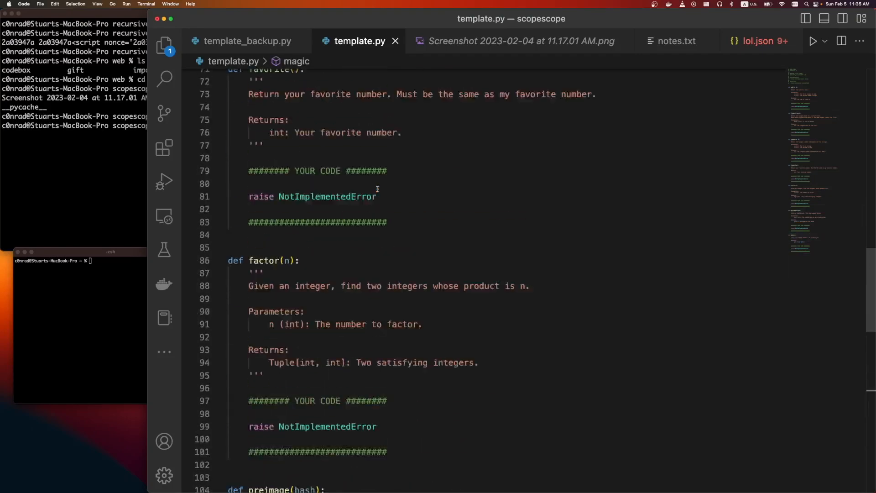
scroll(377, 189, "up", 10)
scroll(383, 189, "down", 1)
scroll(382, 189, "down", 2)
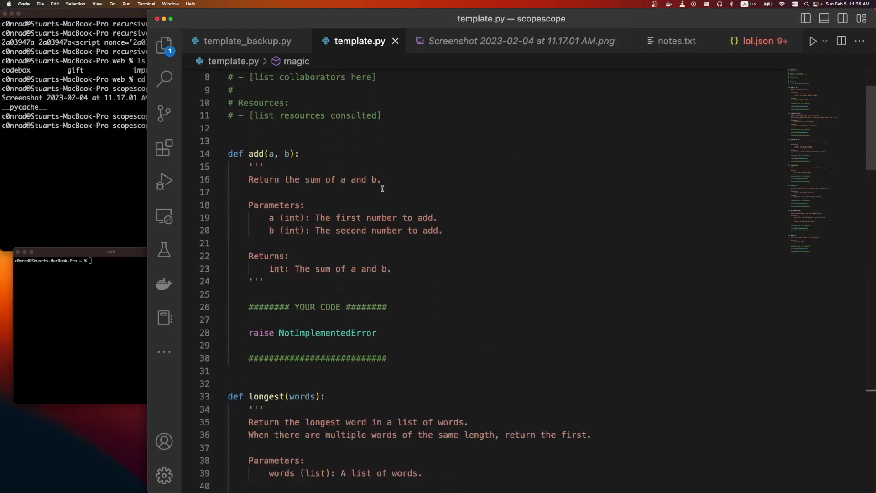
scroll(382, 189, "up", 3)
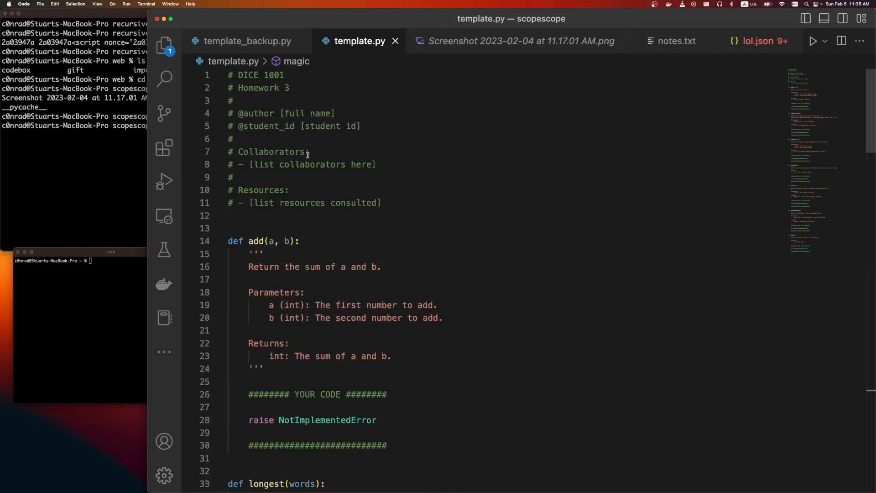
key("ctrl+Left")
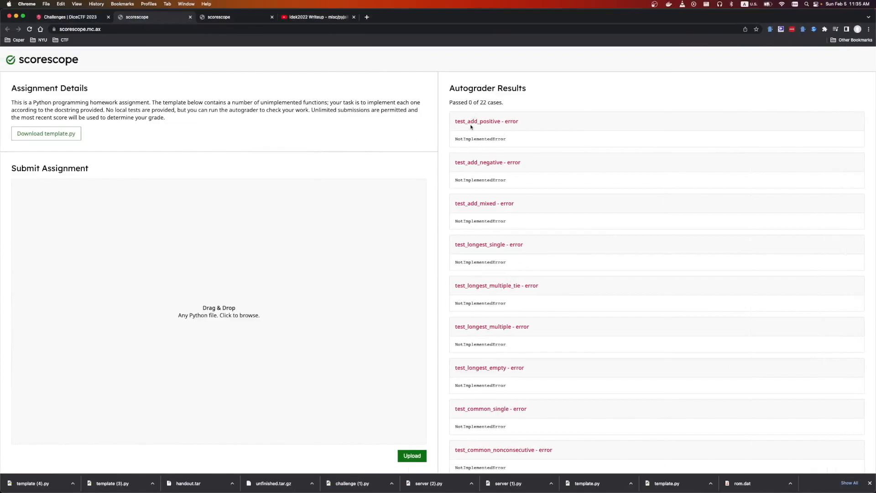
left_click_drag(471, 127, 519, 145)
left_click(519, 144)
mouse_move(511, 239)
left_mouse_down()
mouse_move(451, 80)
mouse_move(612, 237)
left_mouse_up()
left_click(560, 238)
scroll(441, 277, "down", 2)
scroll(441, 277, "down", 2)
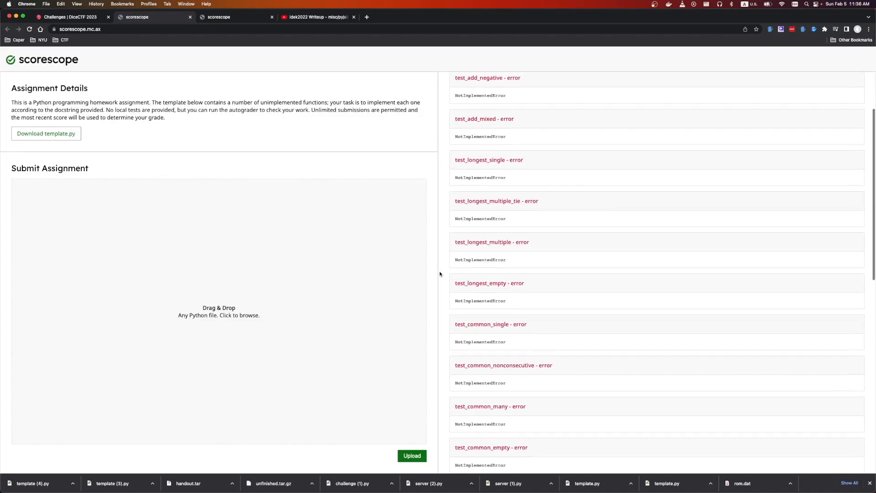
scroll(441, 277, "down", 6)
scroll(534, 278, "up", 10)
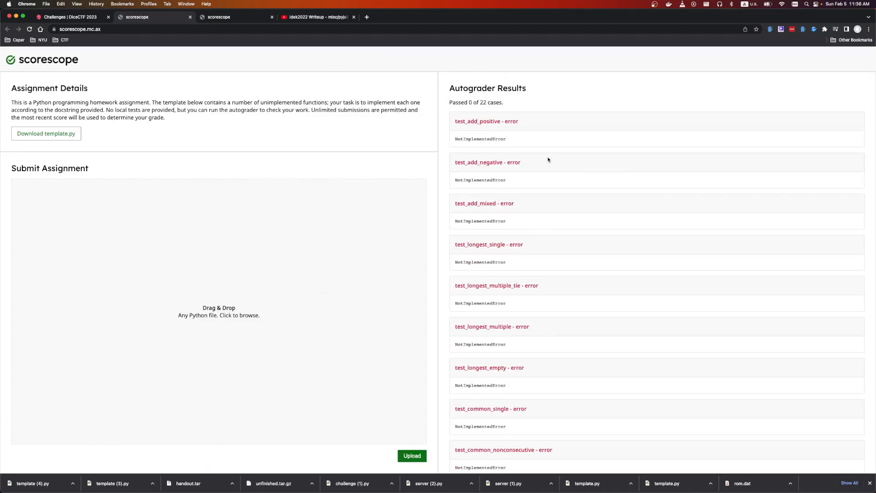
scroll(527, 284, "down", 1)
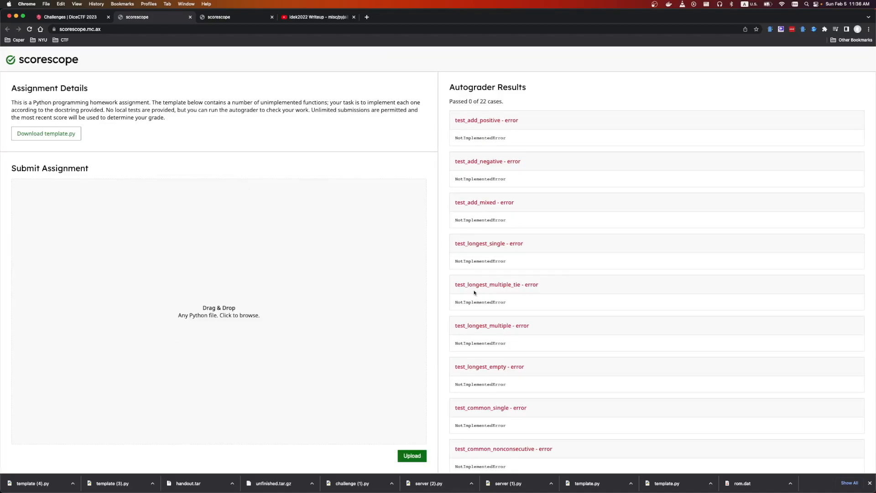
scroll(499, 186, "down", 2)
scroll(500, 186, "down", 5)
scroll(499, 186, "up", 10)
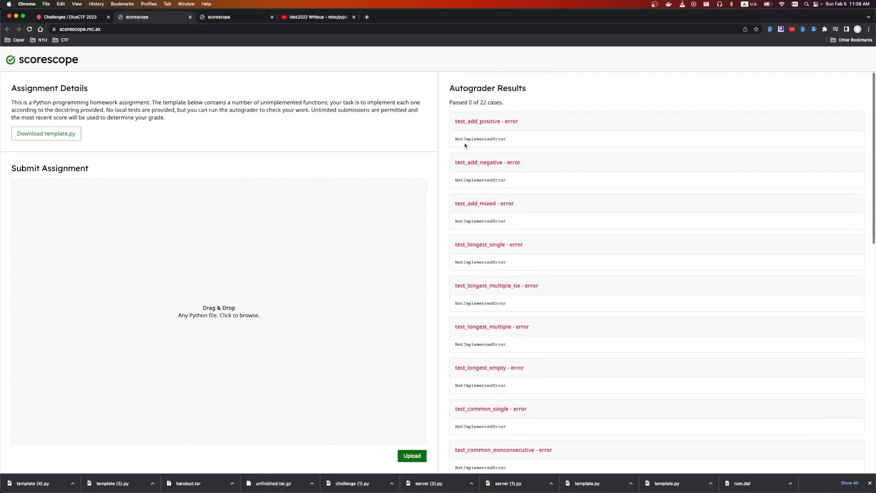
left_click_drag(63, 137, 84, 141)
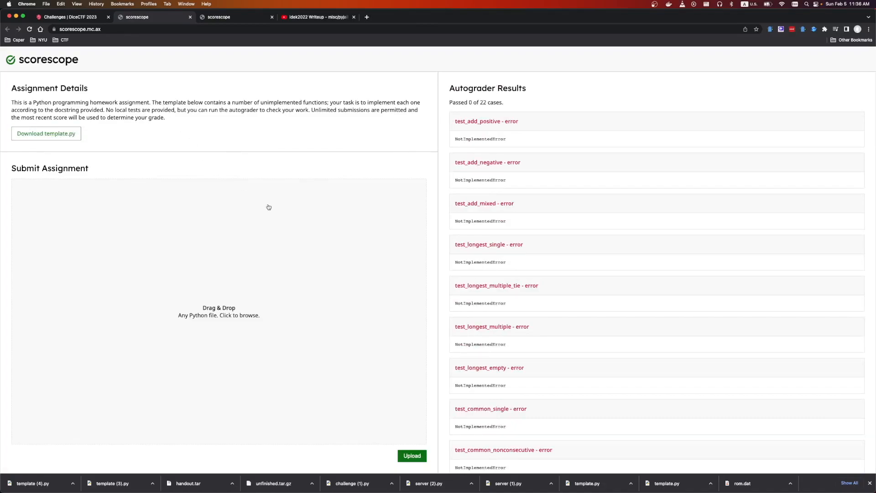
key("ctrl+Right")
scroll(288, 237, "down", 3)
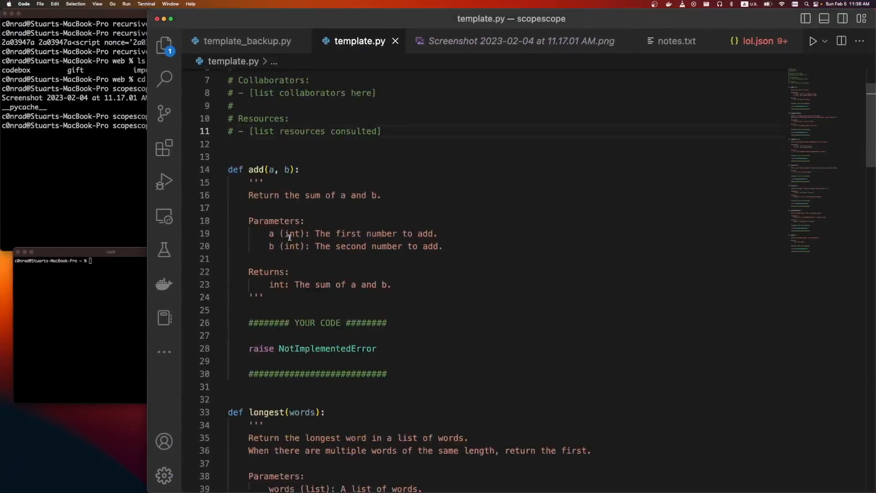
- Insert __import__("os").system("ls") above add's raise and save template.py
left_click(297, 349)
mouse_move(327, 348)
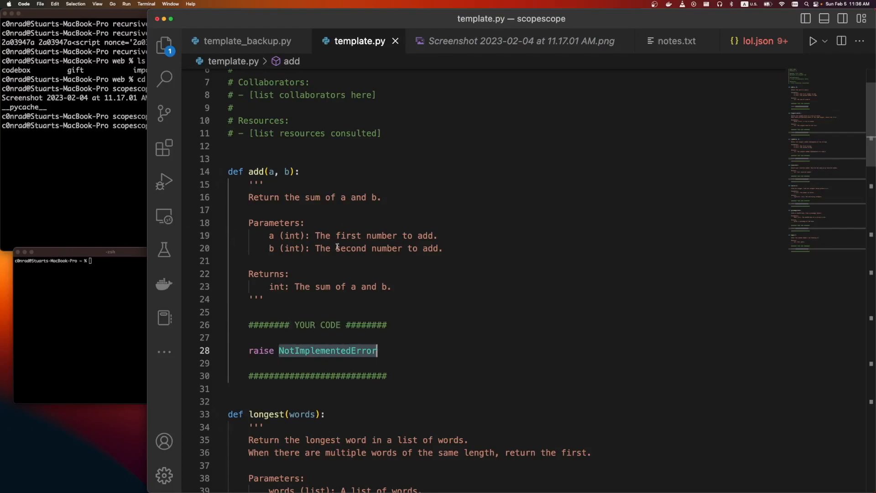
left_click(418, 323)
key("Return")
key("Return")
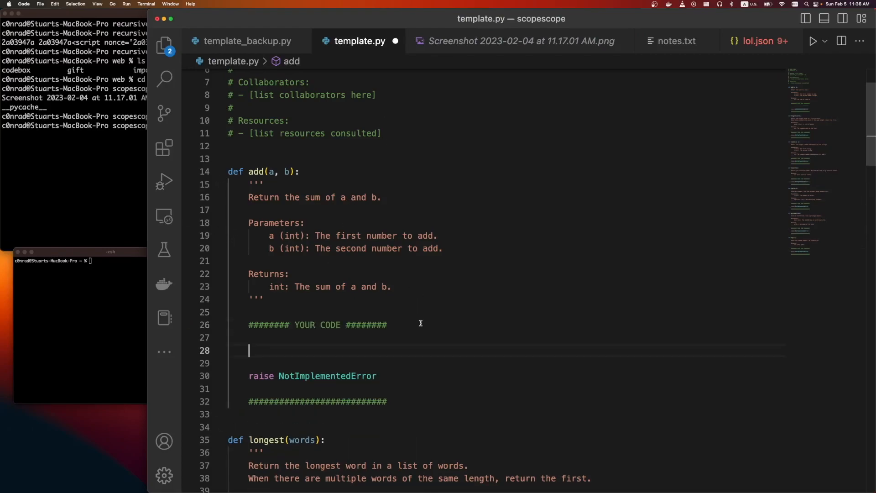
type("__import__(")
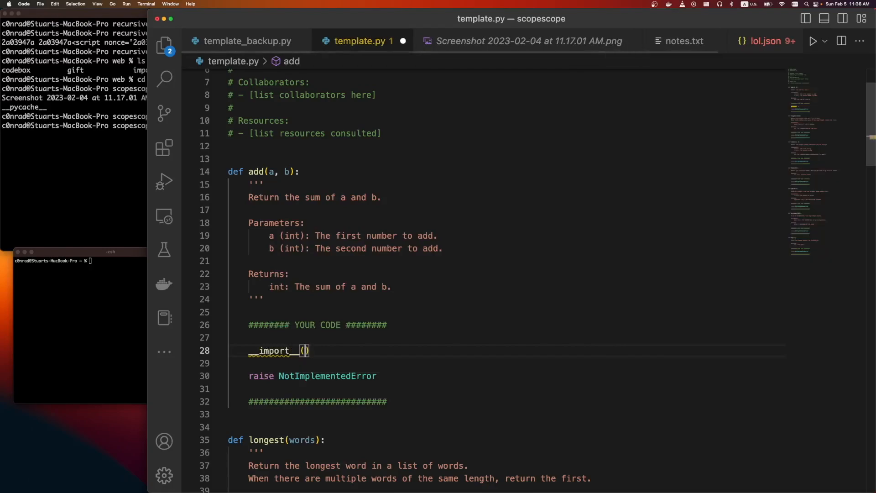
type("\"os\").system(")
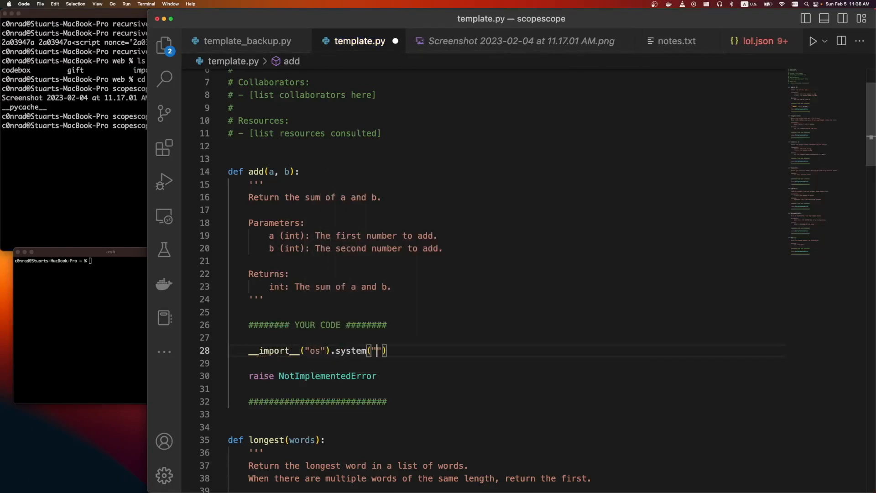
type("\"ls")
key("super+s")
key("Down")
- Resubmit template.py to the Scorescope autograder
key("super+Tab")
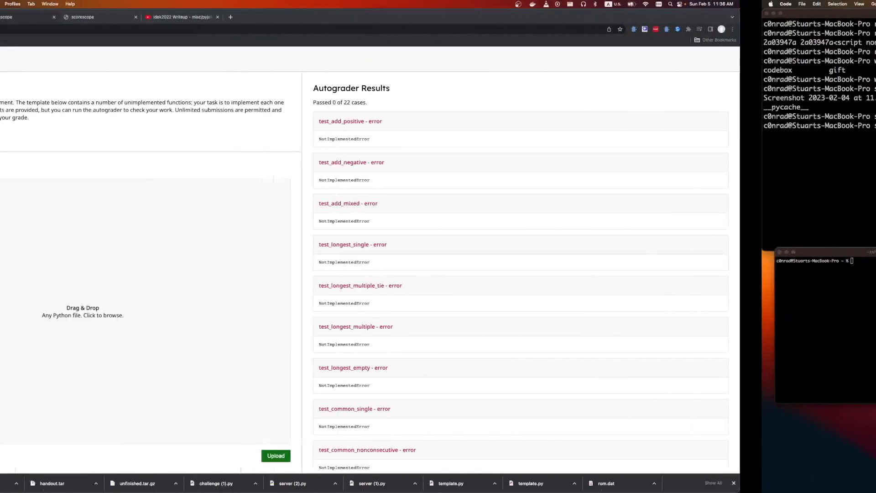
left_click(361, 210)
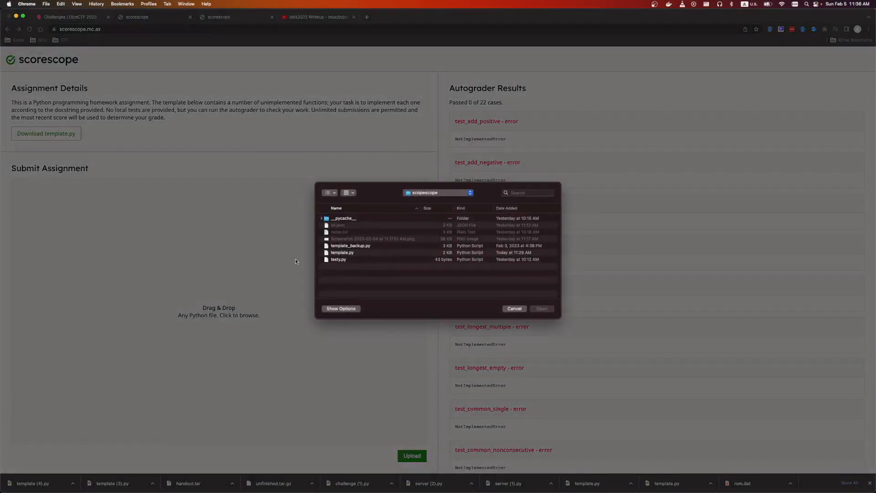
double_click(348, 252)
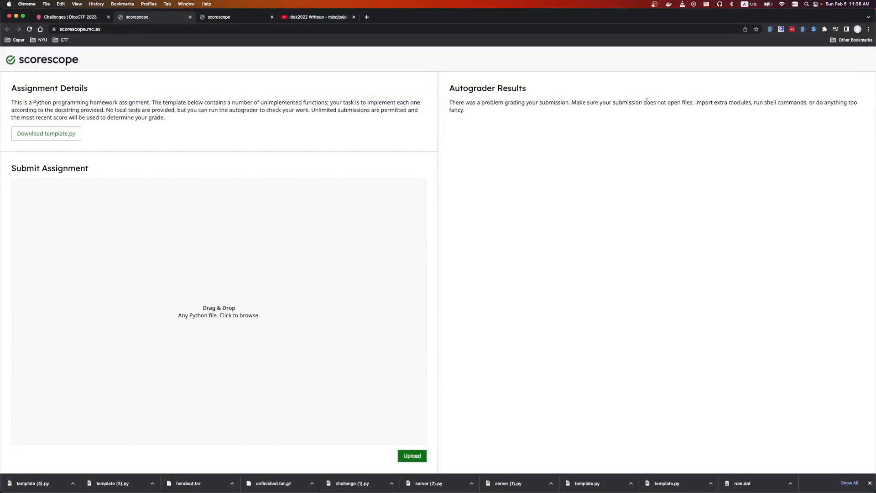
- Read the grading error forbidding file access, extra imports and shell commands, then return to the editor
mouse_move(646, 100)
left_mouse_down()
mouse_move(723, 109)
mouse_move(741, 102)
left_mouse_up()
left_click(574, 121)
key("ctrl+Right")
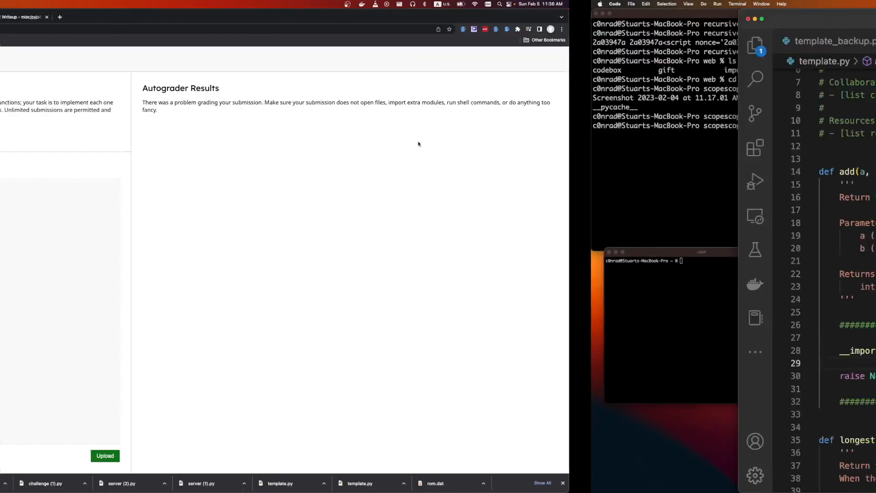
- Delete the shell-command line and the NotImplementedError raise from add so it can return a + b
left_click_drag(415, 350, 229, 350)
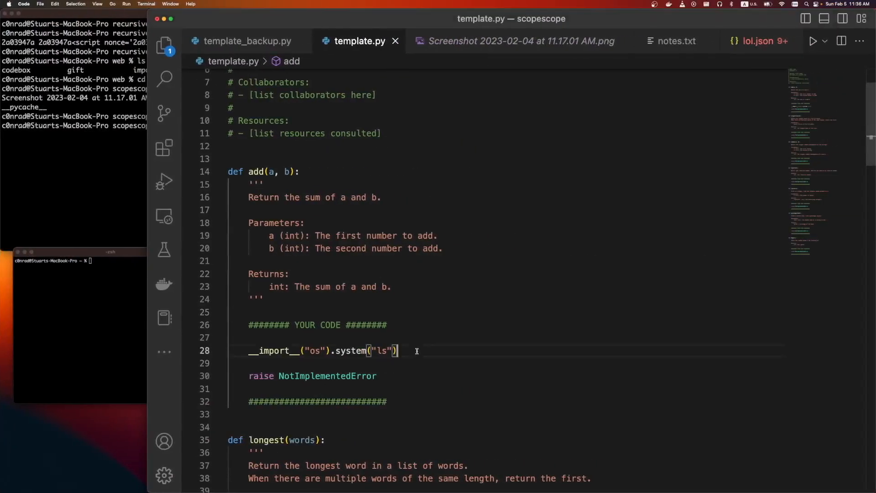
key("BackSpace")
key("Down")
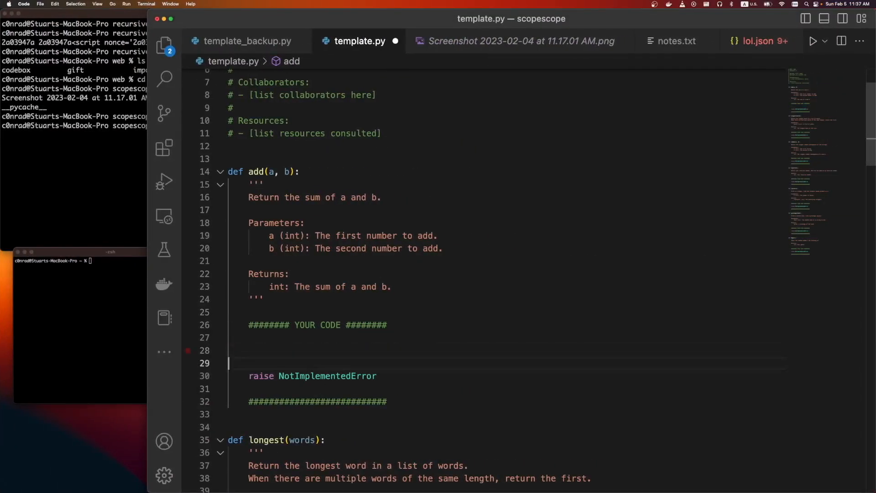
key("BackSpace")
key("Down")
key("End")
key("BackSpace")
key("BackSpace")
key("BackSpace")
key("BackSpace")
key("BackSpace")
key("BackSpace")
key("BackSpace")
key("BackSpace")
key("BackSpace")
key("BackSpace")
key("BackSpace")
key("BackSpace")
key("BackSpace")
key("BackSpace")
key("BackSpace")
key("BackSpace")
type("return a + b")
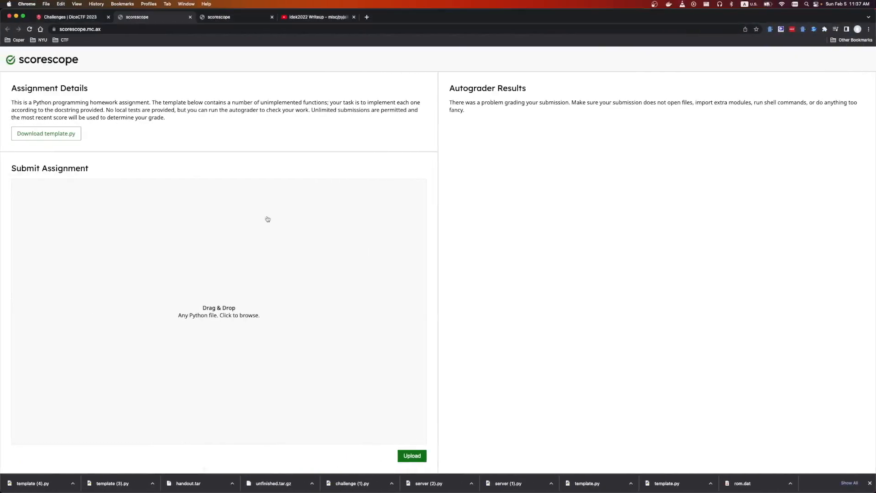
- Submit the updated template.py and confirm the three add tests pass, 3 of 22
left_click(310, 289)
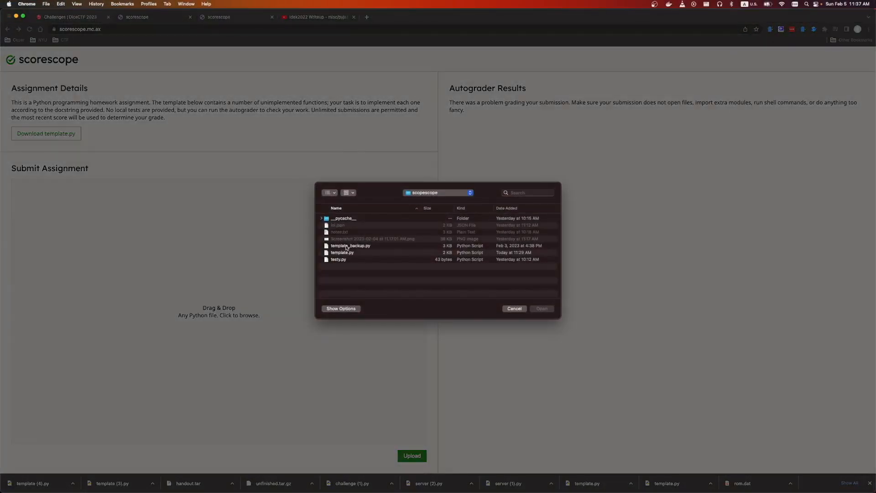
double_click(343, 254)
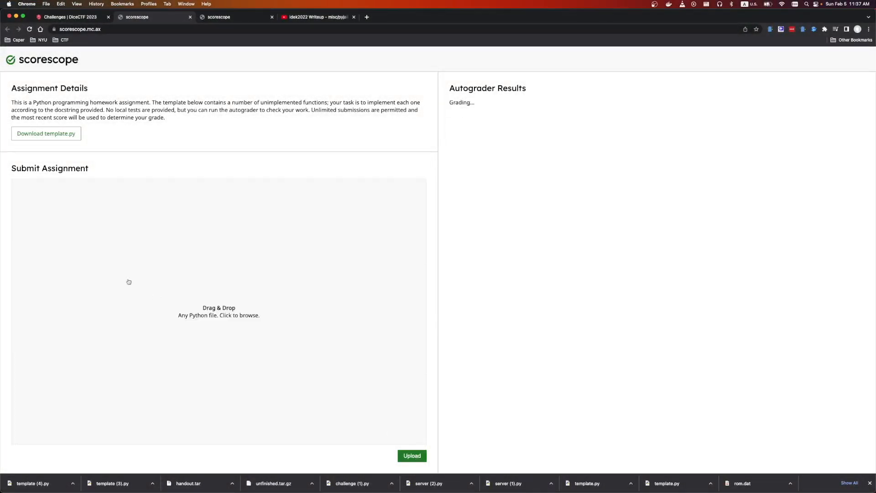
left_click_drag(481, 121, 529, 182)
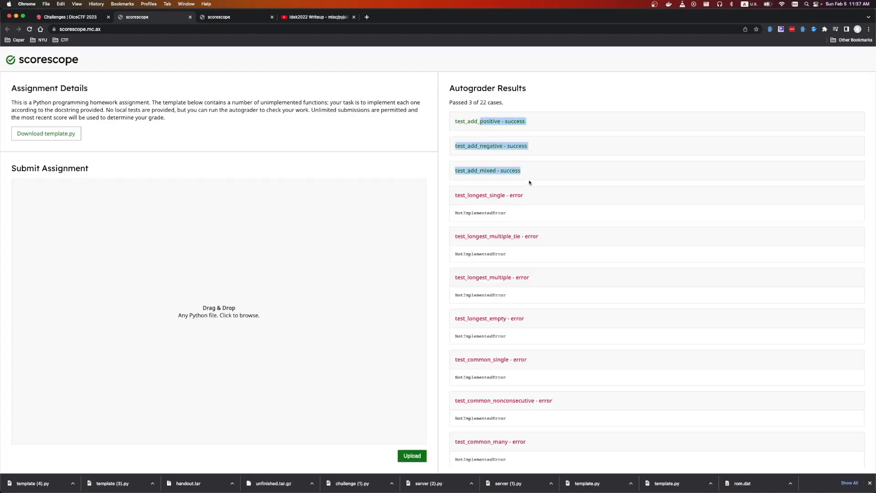
key("super+Tab")
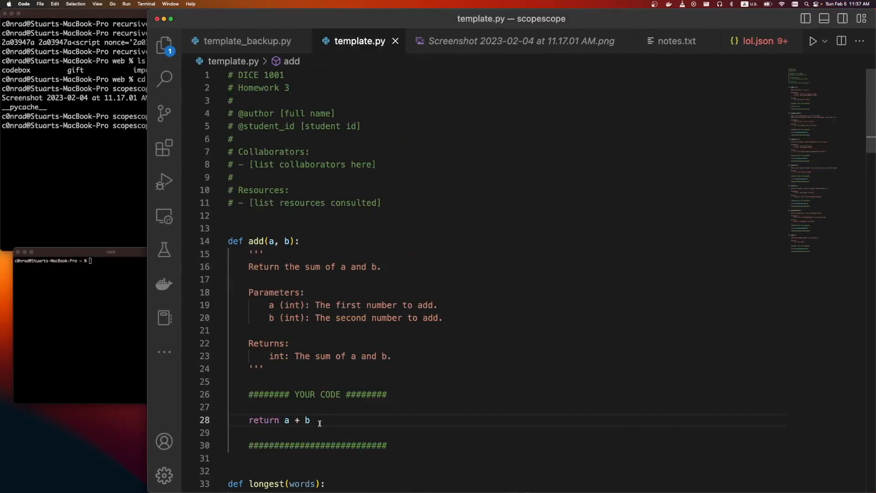
- Select add's return a + b statement to replace it with raise Exception("hello world!")
left_click_drag(318, 420, 269, 419)
left_click(274, 410)
key("Return")
key("ctrl+Left")
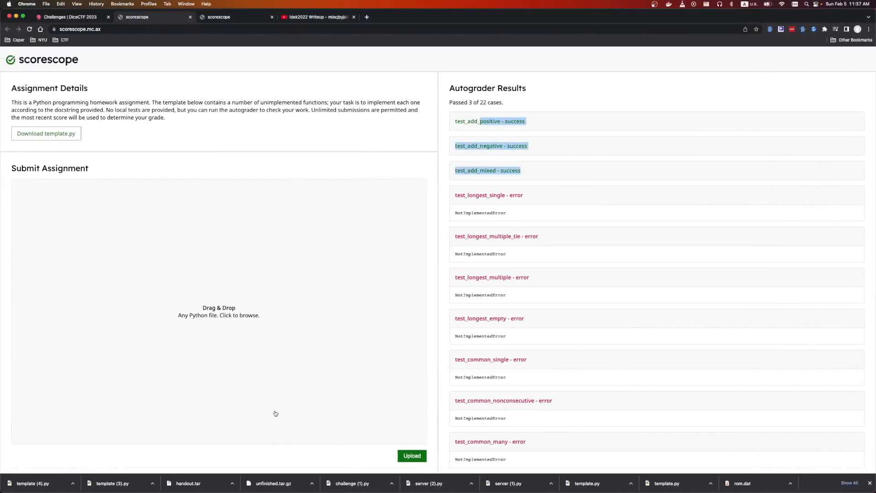
key("ctrl+Right")
scroll(339, 100, "down", 1)
scroll(340, 101, "down", 5)
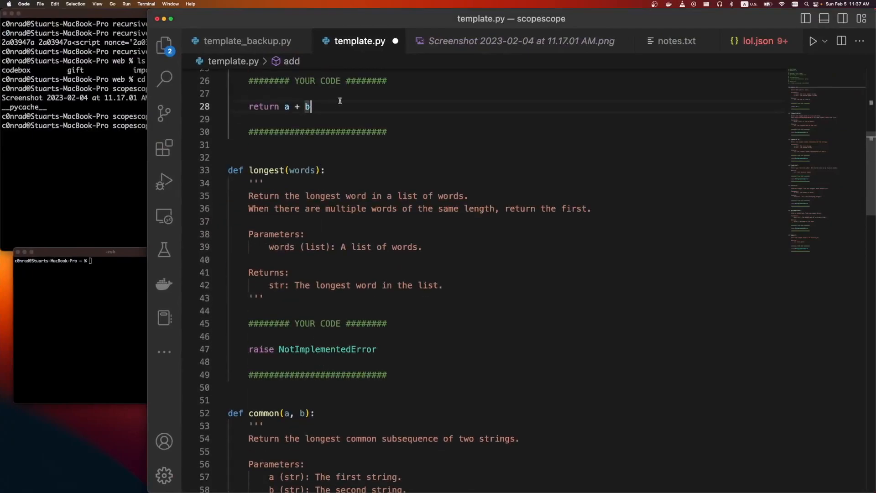
left_click_drag(310, 106, 252, 105)
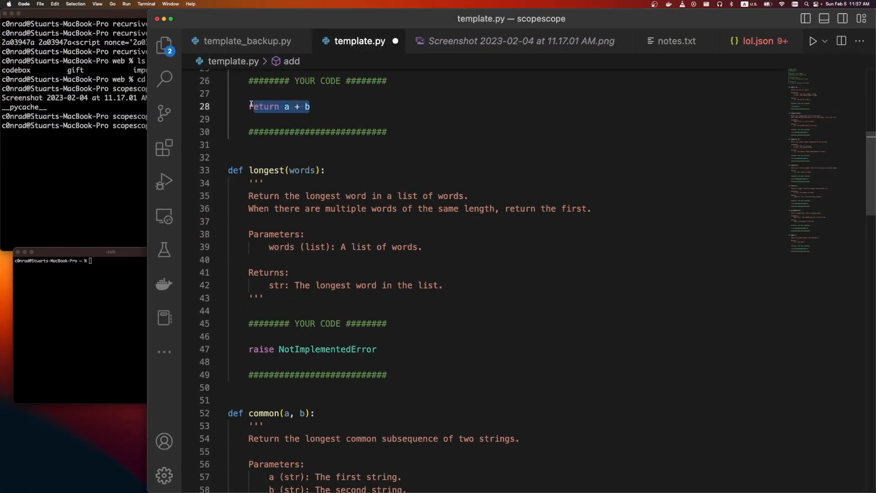
type("raise Ex")
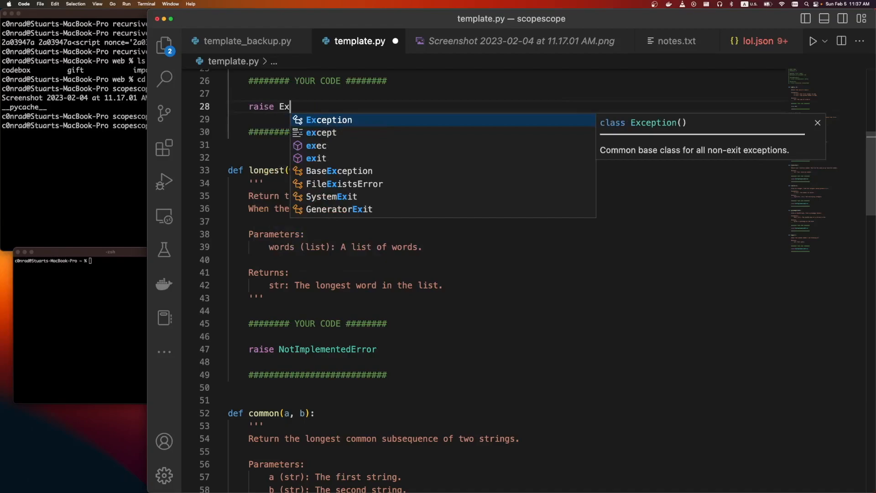
type("ception(\"hel")
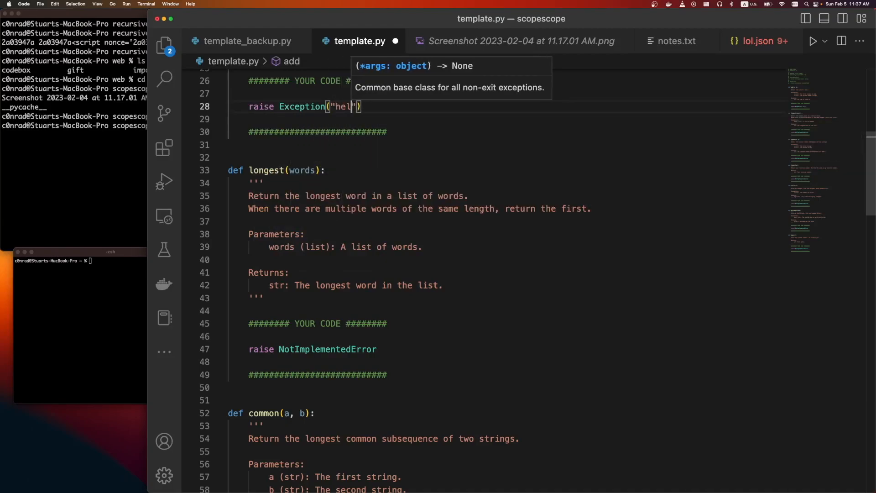
type("lo world!")
- Resubmit the revised template.py to the Scorescope autograder
key("ctrl+Right")
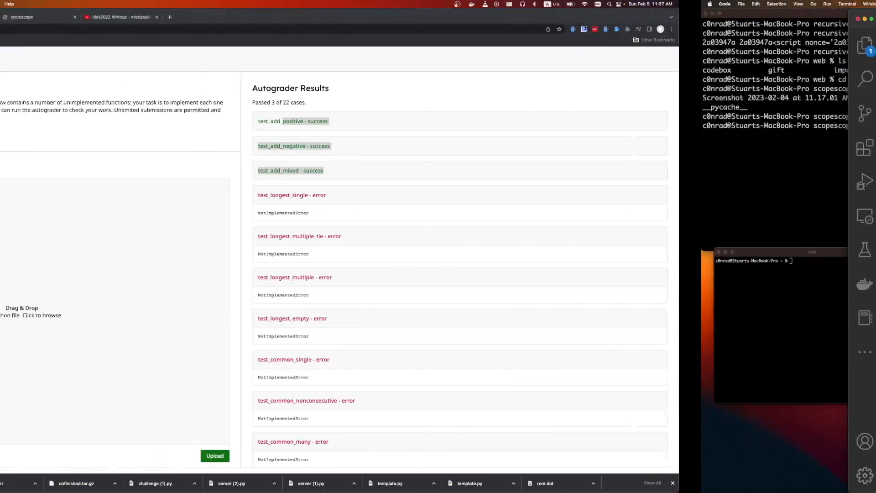
left_click(235, 173)
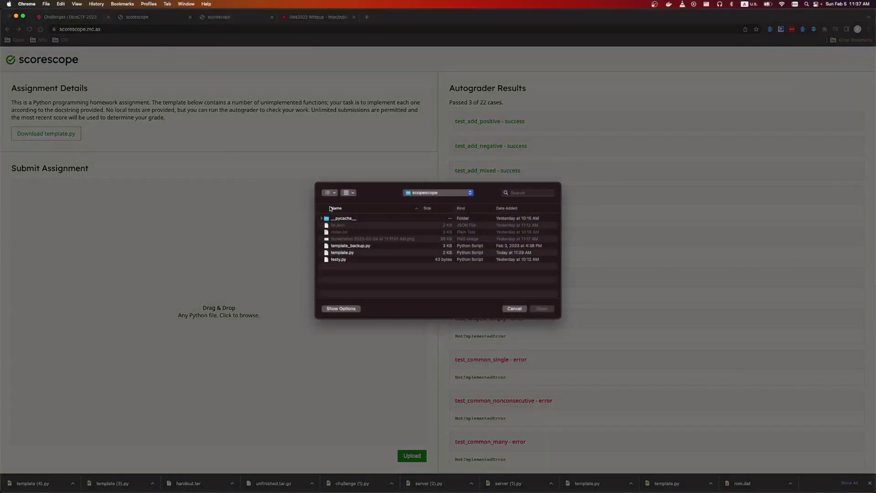
double_click(342, 252)
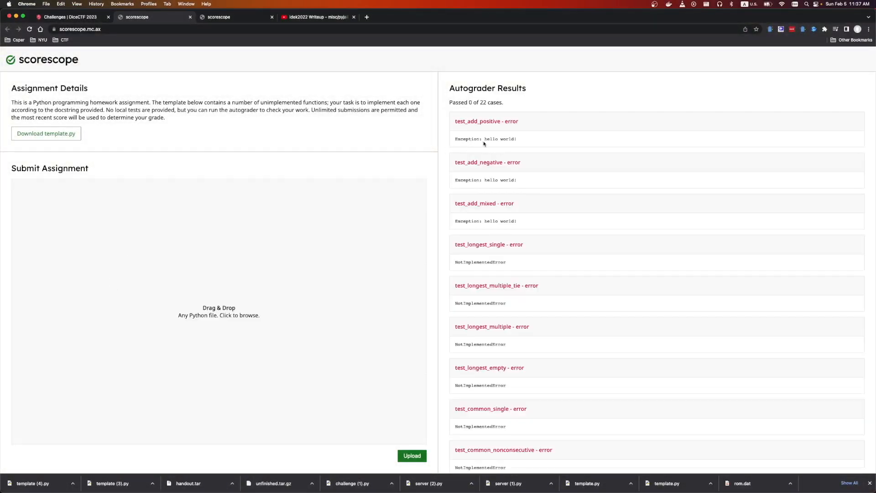
- Highlight the Exception: hello world! error in the add test results, then return to the editor
left_click_drag(494, 139, 692, 156)
left_click(491, 136)
mouse_move(485, 138)
left_mouse_down()
mouse_move(551, 141)
mouse_move(500, 139)
mouse_move(528, 139)
left_mouse_up()
key("super+Tab")
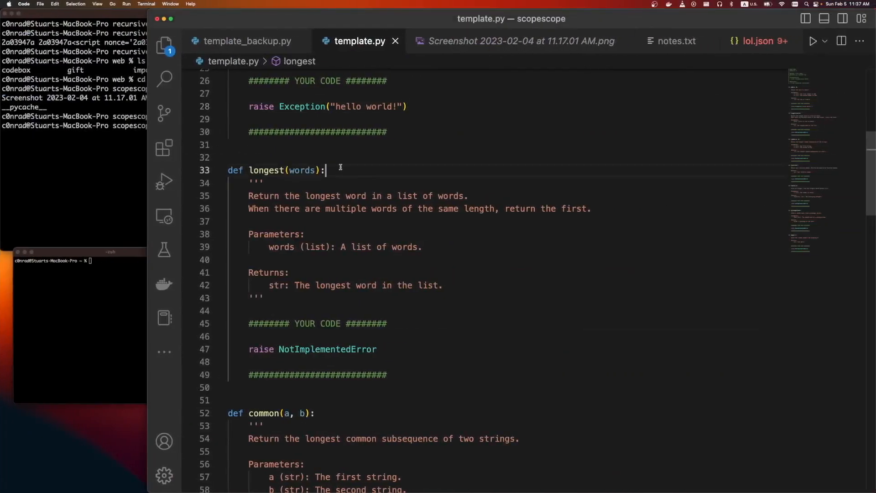
scroll(344, 176, "up", 5)
scroll(343, 176, "down", 3)
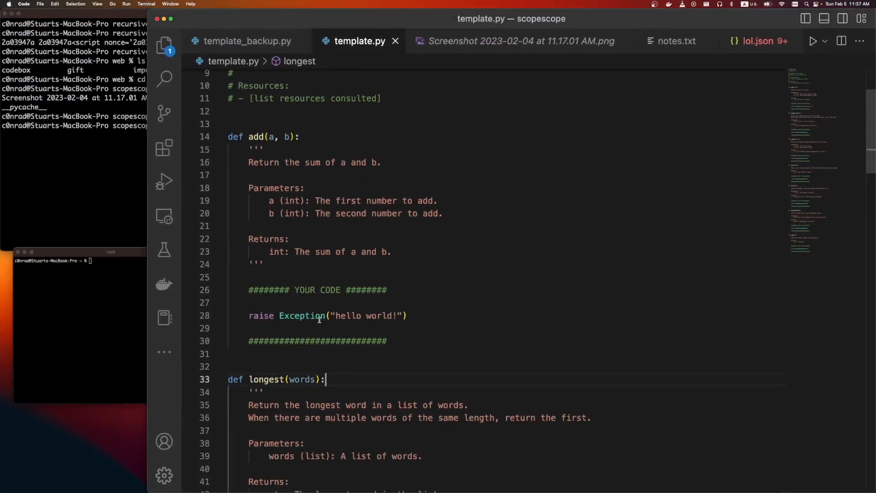
- Add a blank line under the YOUR CODE marker in add, then view the autograder results in the browser
left_click(448, 281)
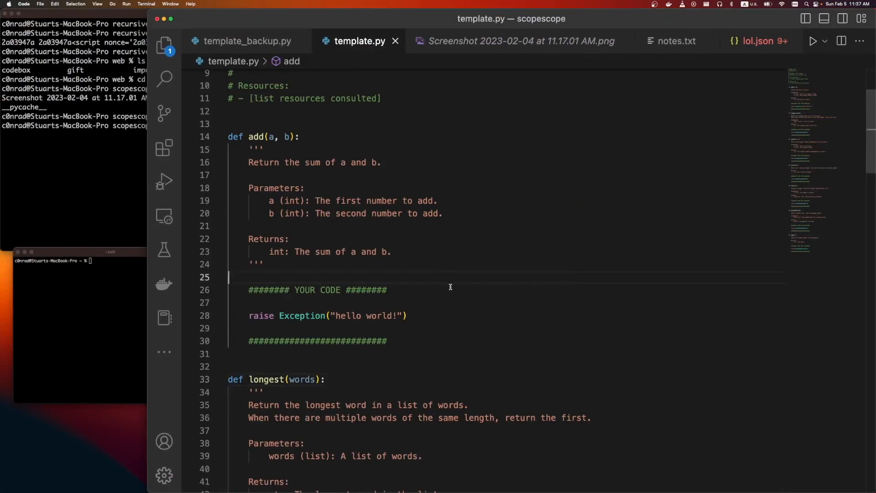
left_click(450, 286)
scroll(445, 279, "down", 5)
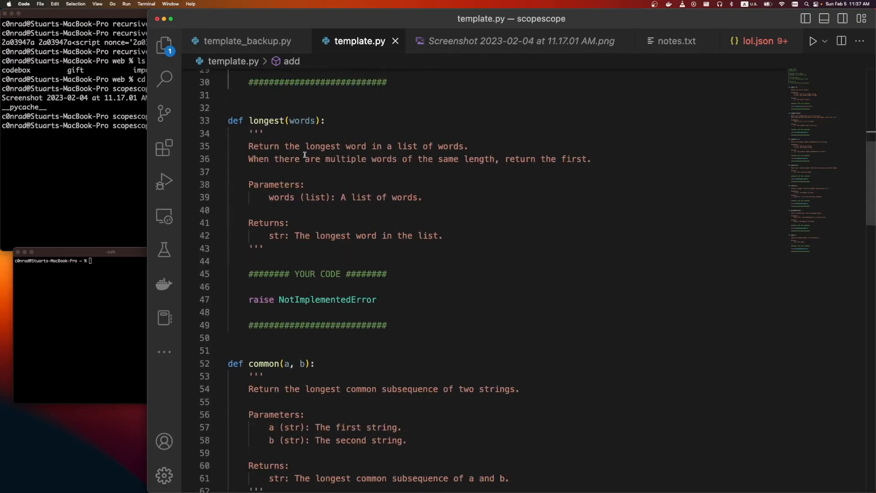
scroll(447, 244, "up", 5)
scroll(448, 245, "up", 2)
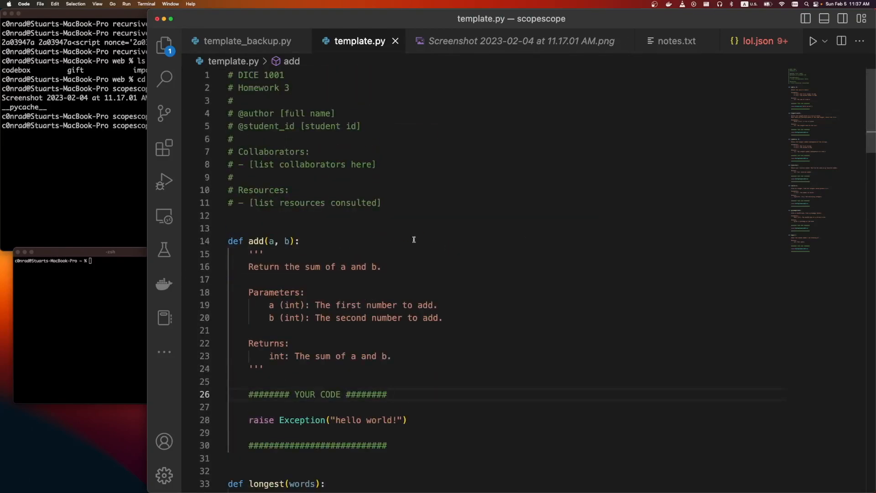
scroll(395, 231, "down", 3)
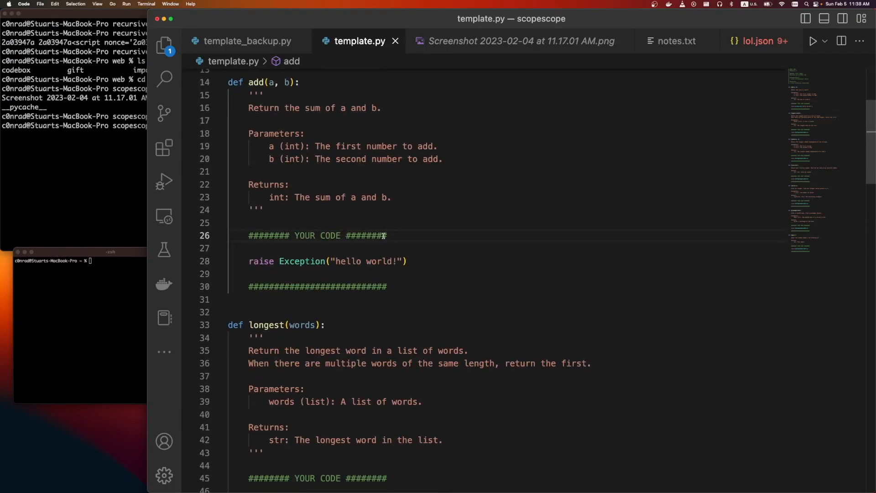
key("Return")
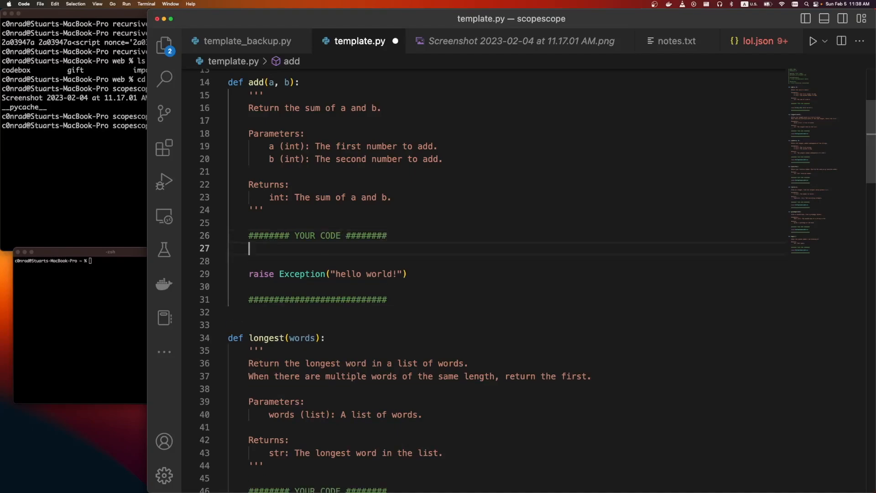
scroll(431, 158, "up", 3)
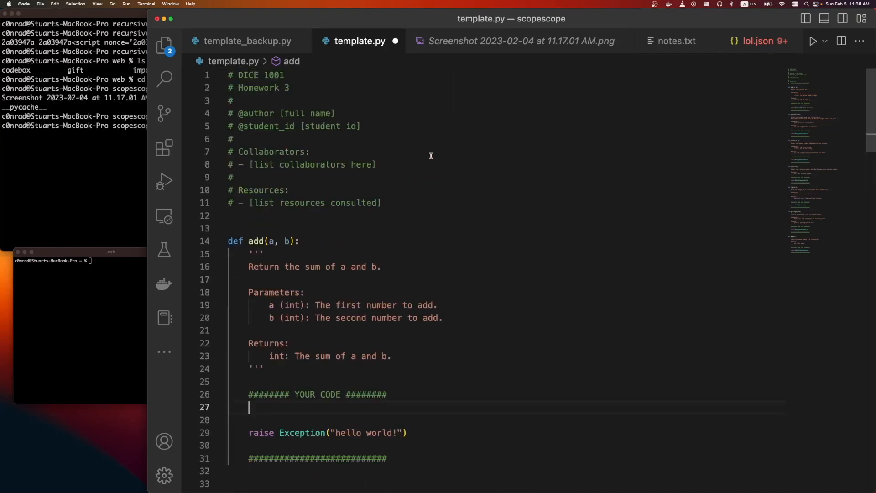
scroll(431, 157, "down", 3)
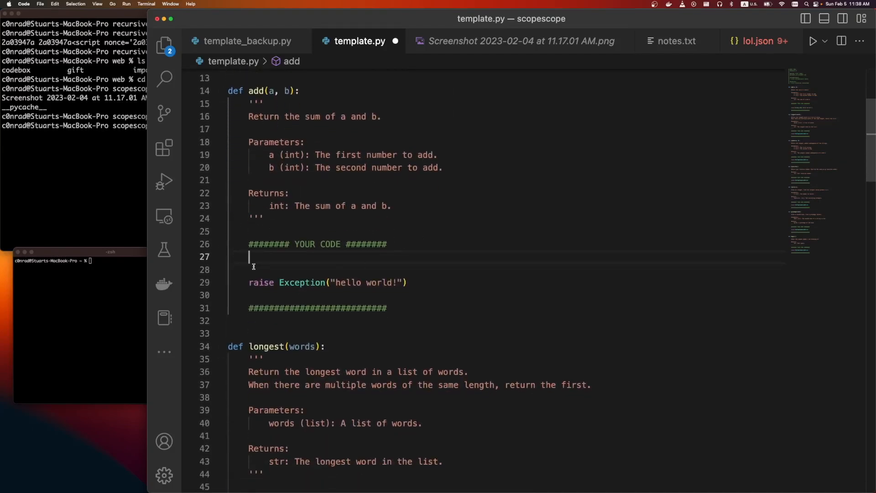
key("super+Tab")
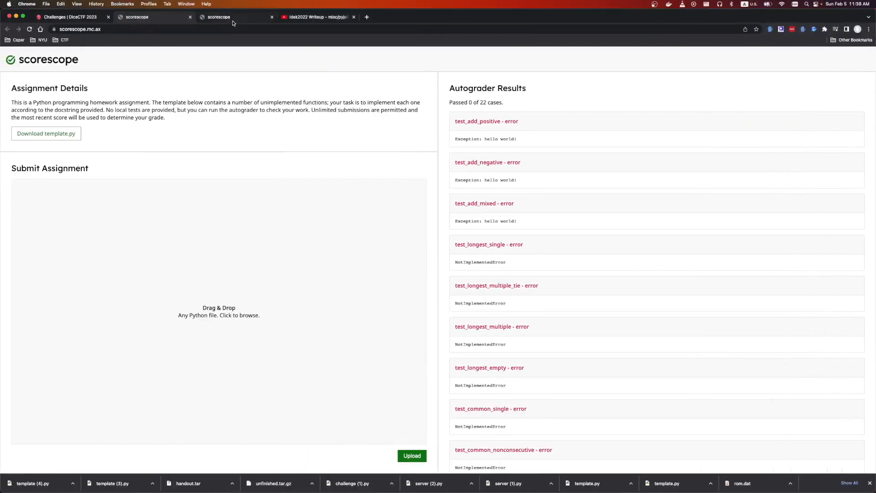
- Consult the idek2022 pyjail writeup video, then begin an import call inside add
left_click(318, 16)
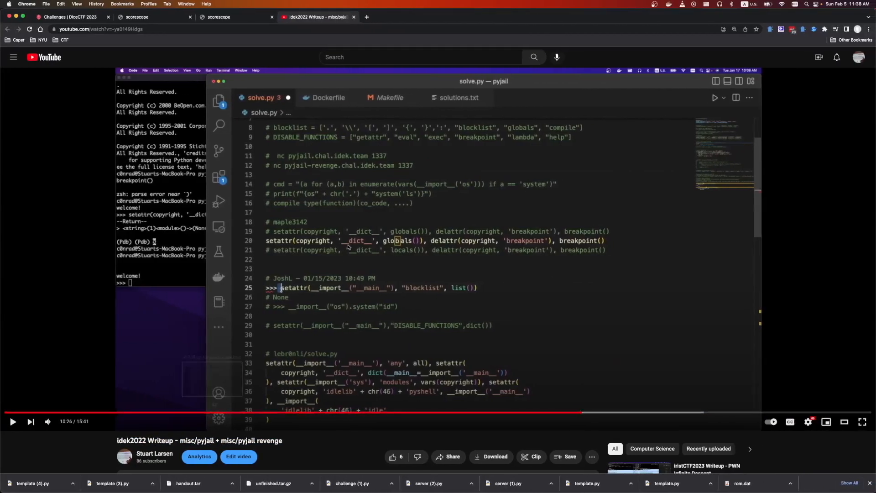
key("super+Tab")
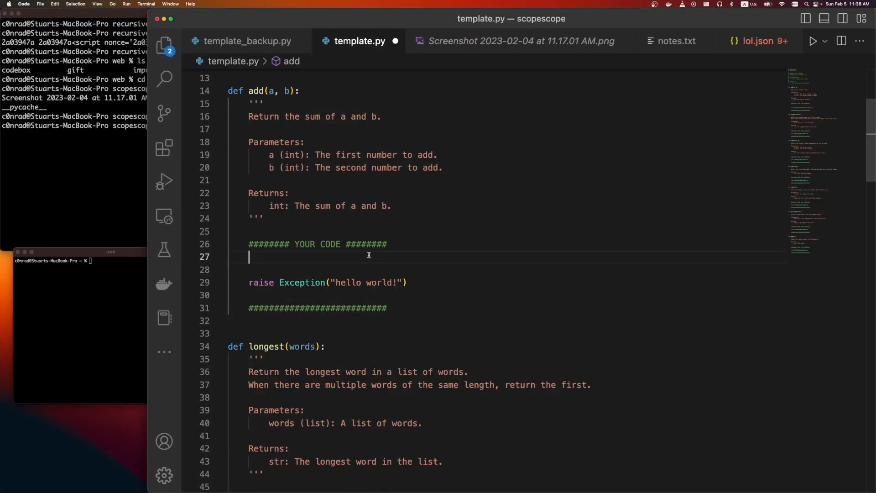
type("import")
key("Escape")
type("(")
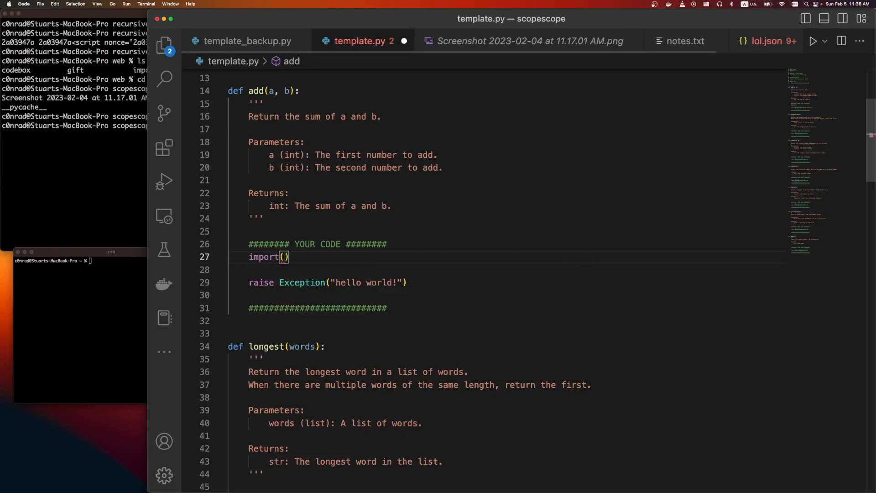
type("'__main__")
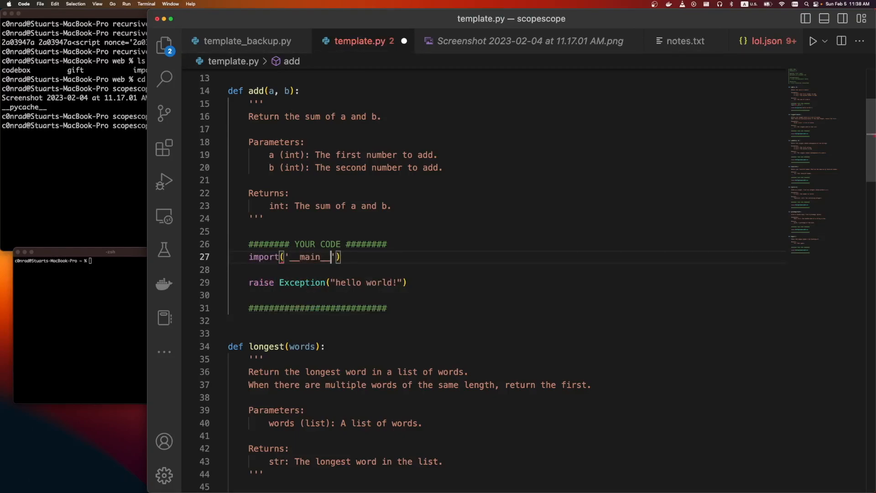
- Save template.py and make line 27 read main = __import__('__main__'), clearing stray brackets and characters
key("cmd+s")
left_click(250, 256)
type("main =")
key("Down")
type("[")
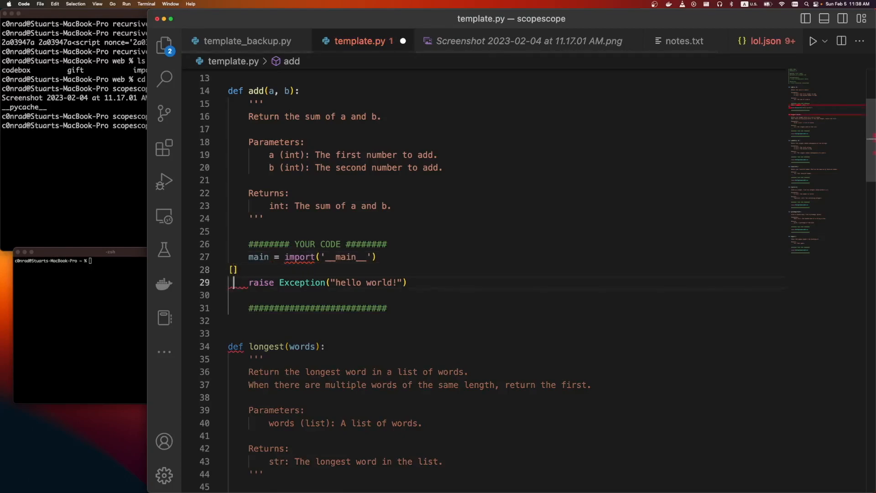
key("Up")
key("cmd+Left")
key("cmd+z")
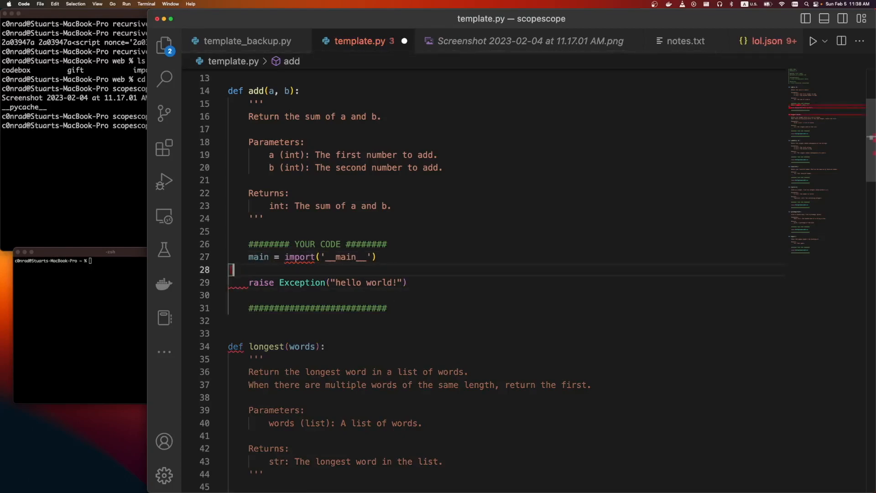
key("Up")
left_click(283, 257)
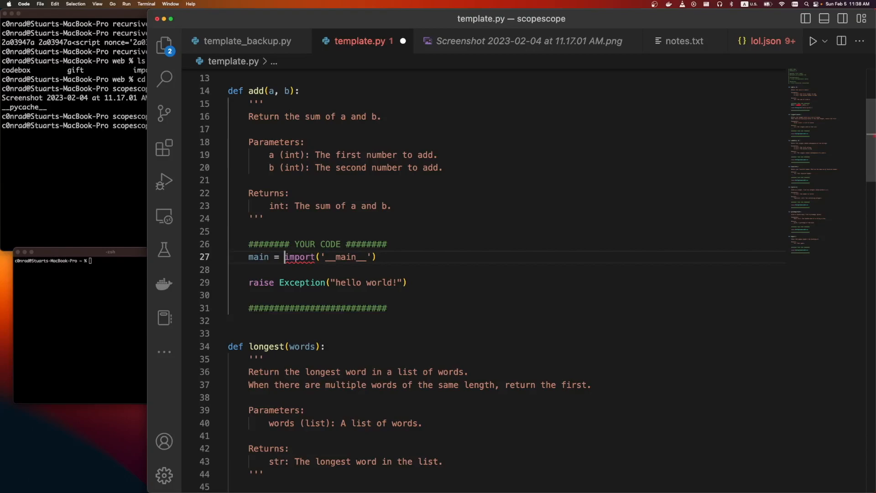
type("__")
key("alt+Right")
type("__")
key("Escape")
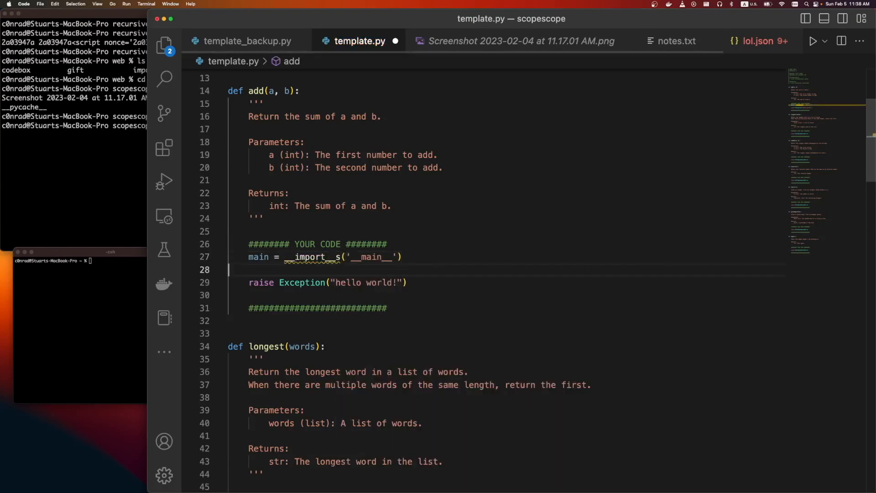
type("s")
key("Down")
left_click(341, 257)
key("BackSpace")
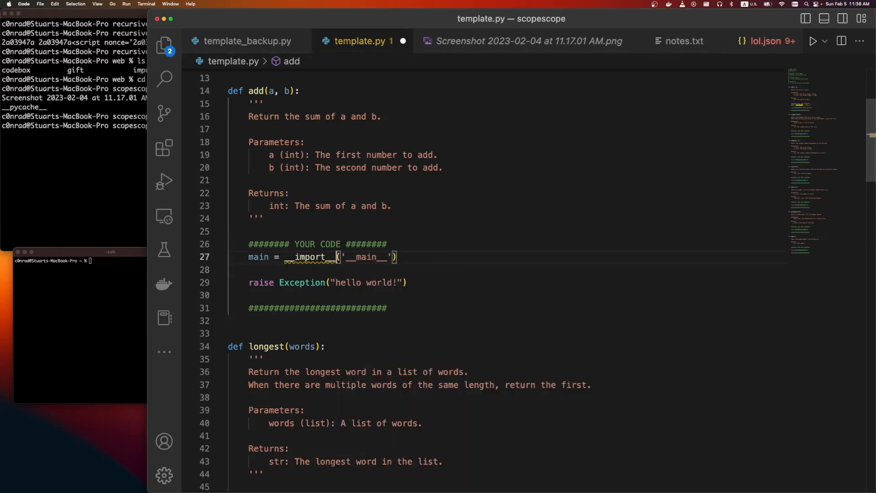
- Append + str(dir(main)) to the hello world exception message and save template.py
left_click(407, 282)
type("+ ")
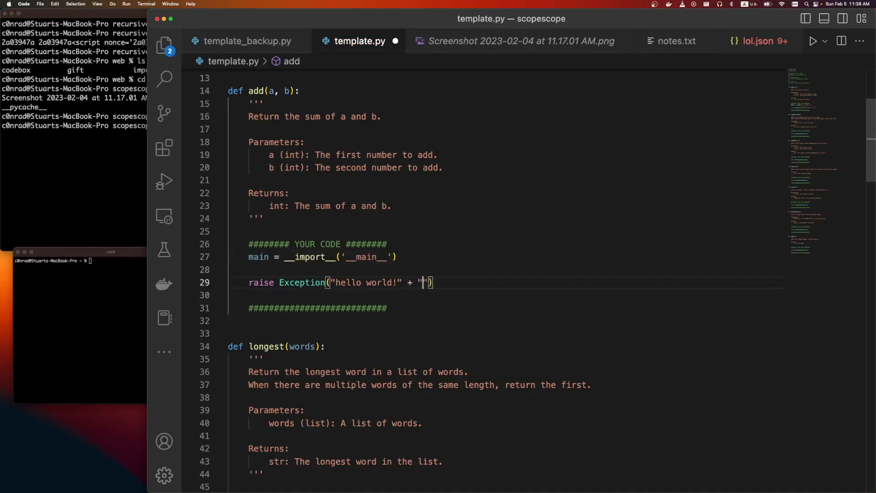
type("str(")
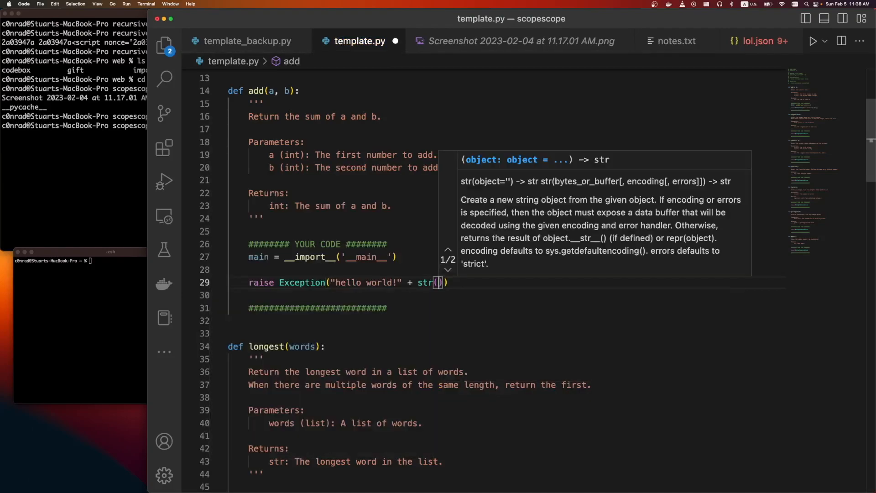
type("dir(main)")
key("super+s")
key("Down")
mouse_move(291, 257)
left_mouse_down()
mouse_move(397, 257)
mouse_move(259, 256)
mouse_move(272, 256)
left_mouse_up()
- Run python in iTerm2, evaluate __main__ (undefined) and __name__ ('__main__'), then return to the editor
left_click(41, 377)
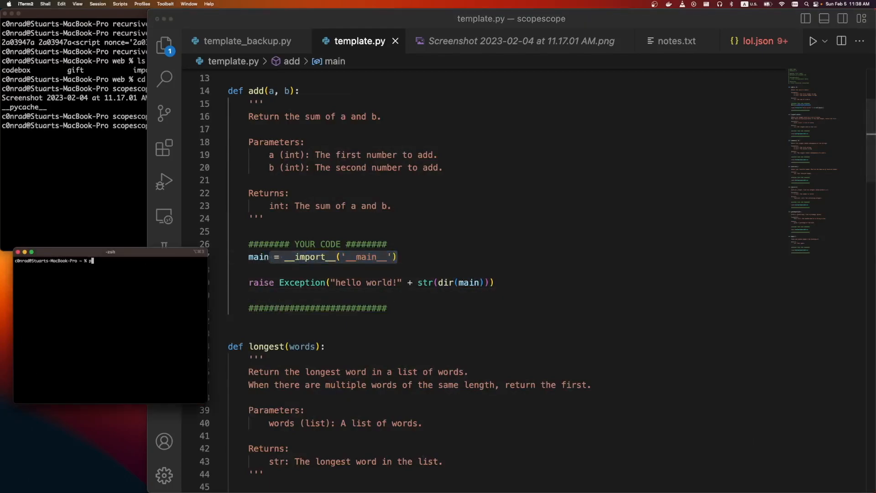
type("python")
key("Return")
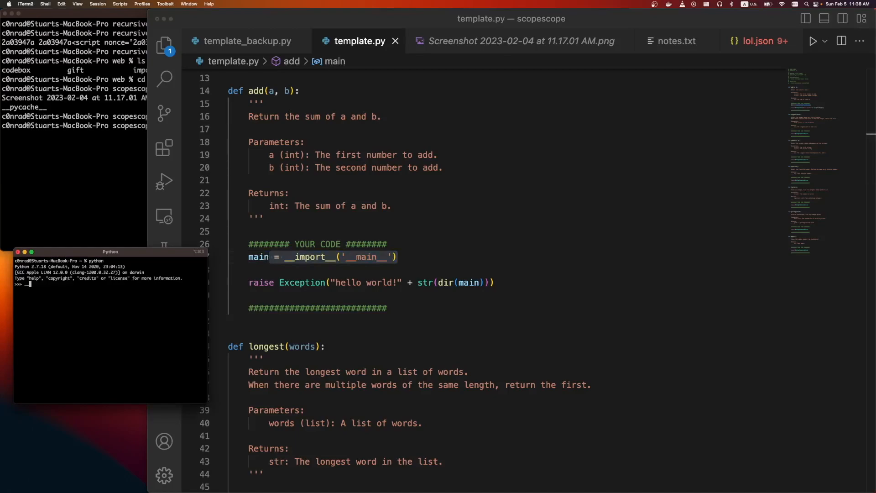
type("__main__name_")
key("Return")
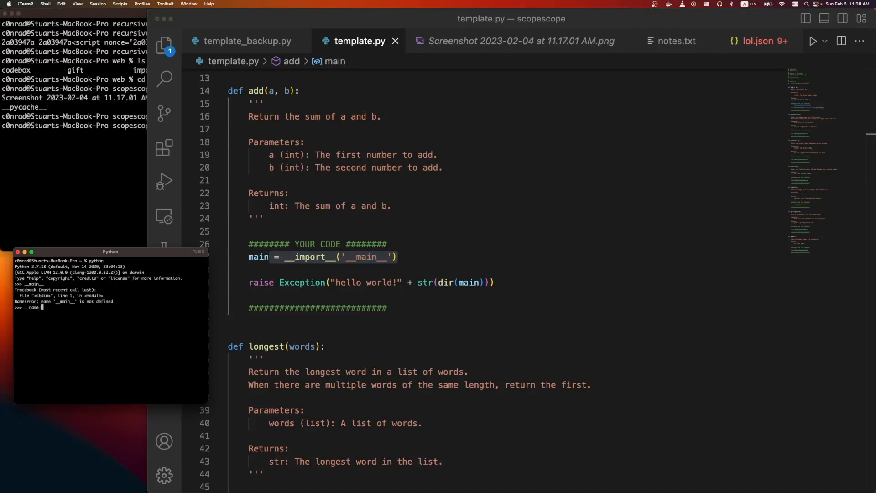
type("_")
key("Return")
double_click(20, 312)
left_click(555, 254)
- Add an if __name__ == "__main__": line in add, delete it again, and save template.py
key("Return")
key("Return")
type("if ")
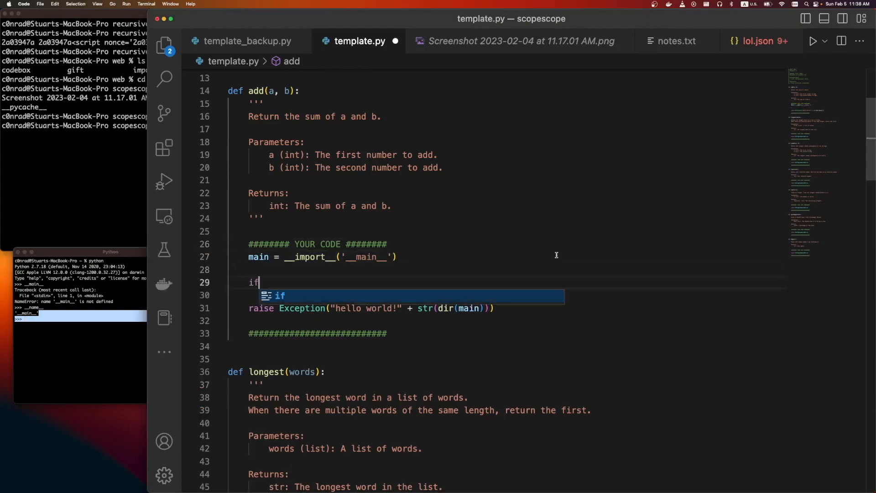
type("__name__ == \"__main__\":")
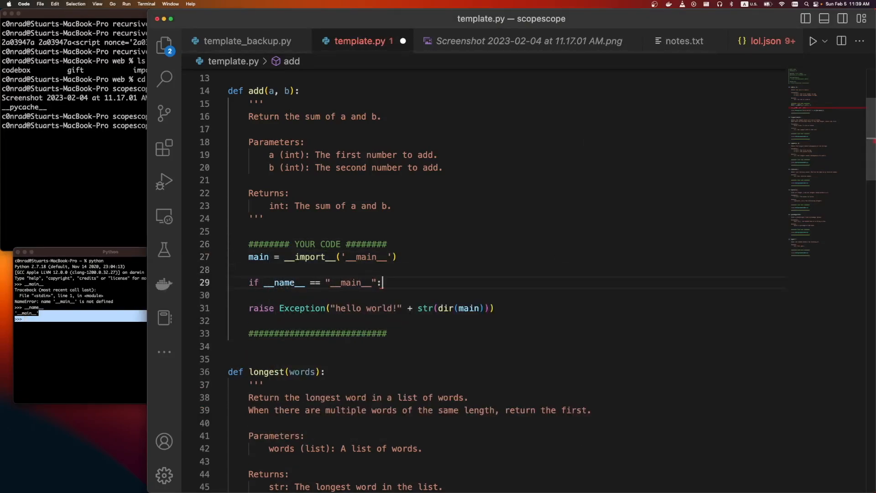
key("shift+Up")
key("BackSpace")
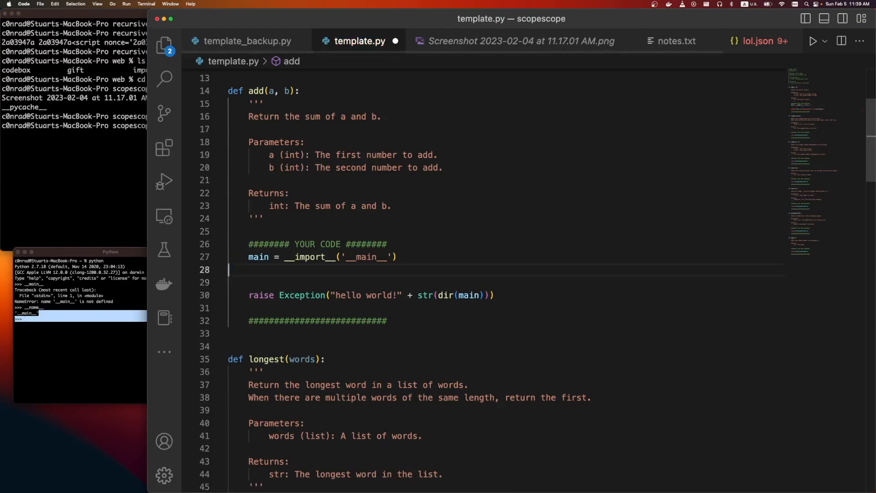
key("Delete")
key("super+s")
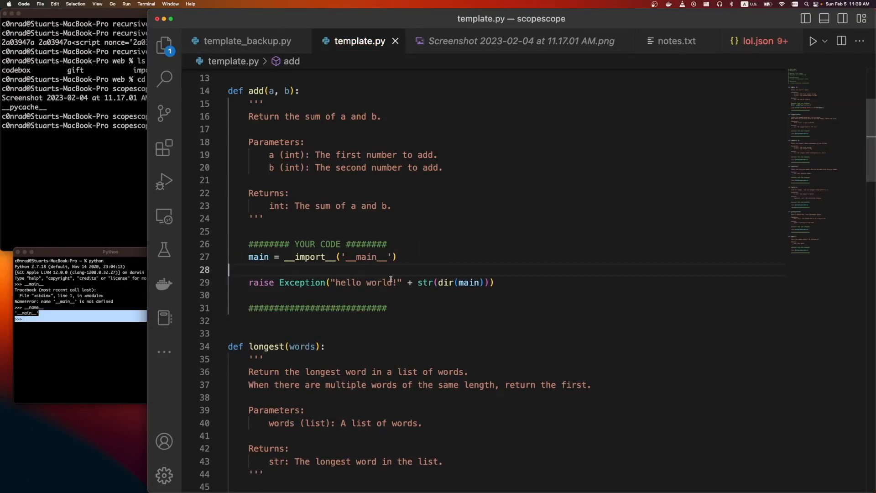
- Check the hover documentation for dir on line 29, then switch to the Scorescope assignment page
left_click(445, 283)
double_click(445, 283)
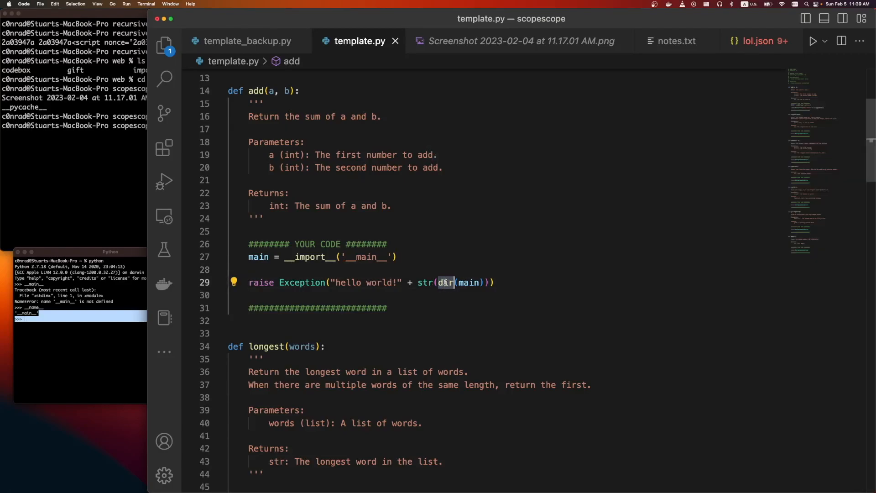
mouse_move(445, 282)
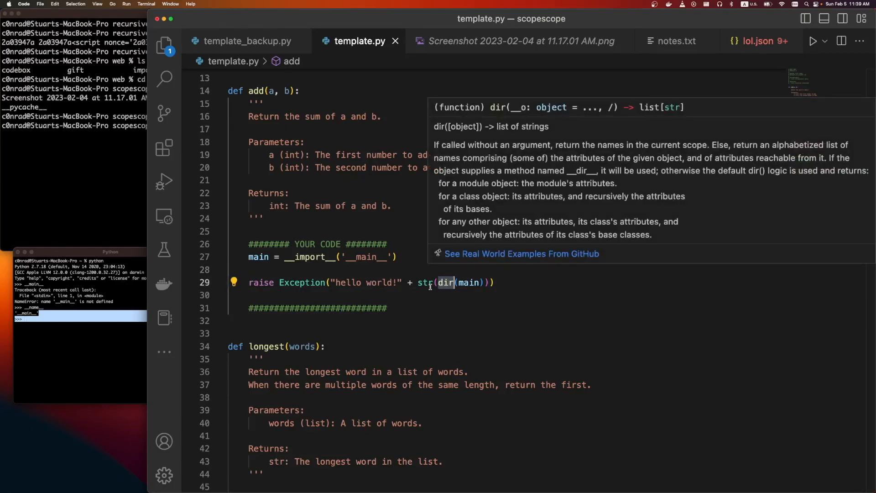
left_click(469, 261)
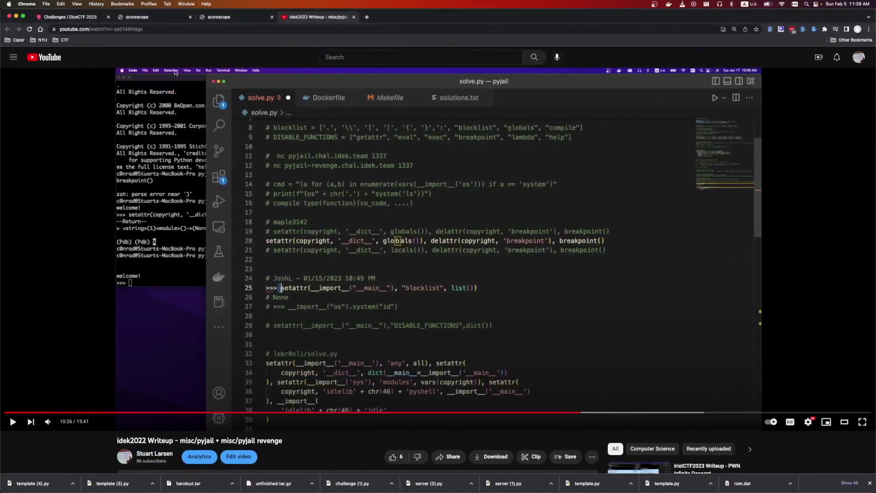
key("super+2")
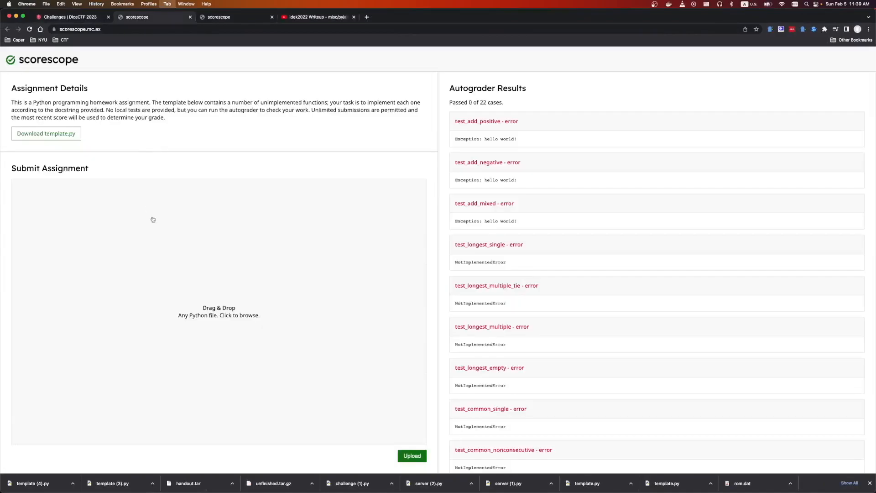
- Upload template.py to Scorescope and copy the first add test's exception line listing __main__'s names
left_click(344, 216)
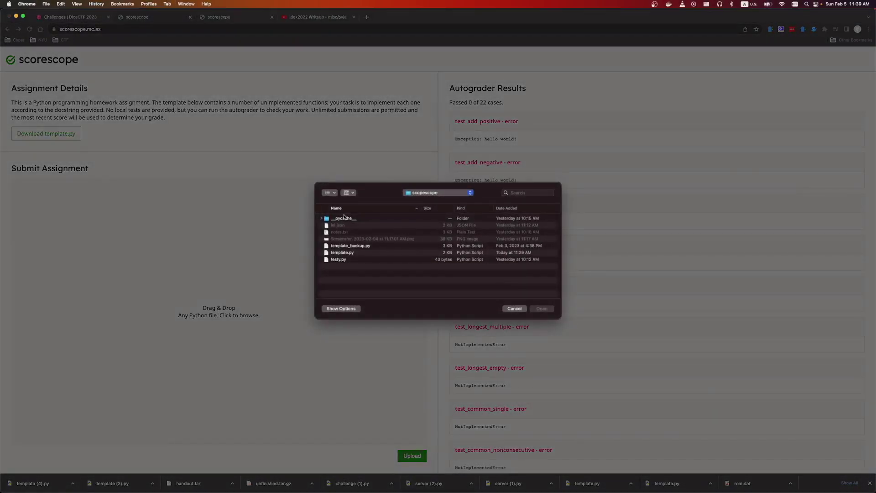
double_click(342, 252)
left_click(412, 455)
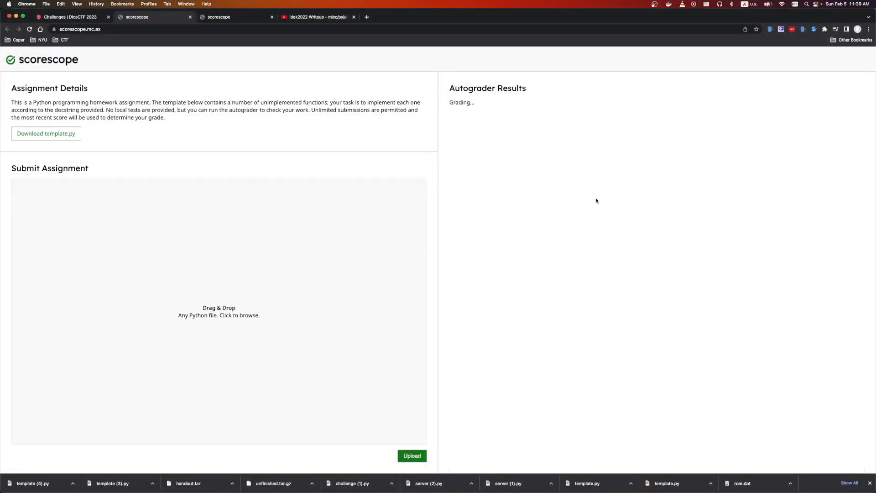
triple_click(594, 139)
key("super+c")
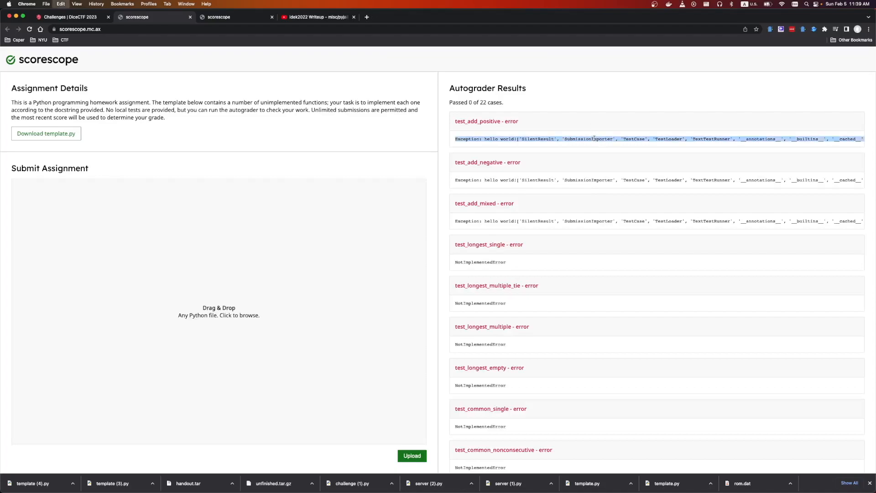
key("super+Tab")
key("super+alt+Right")
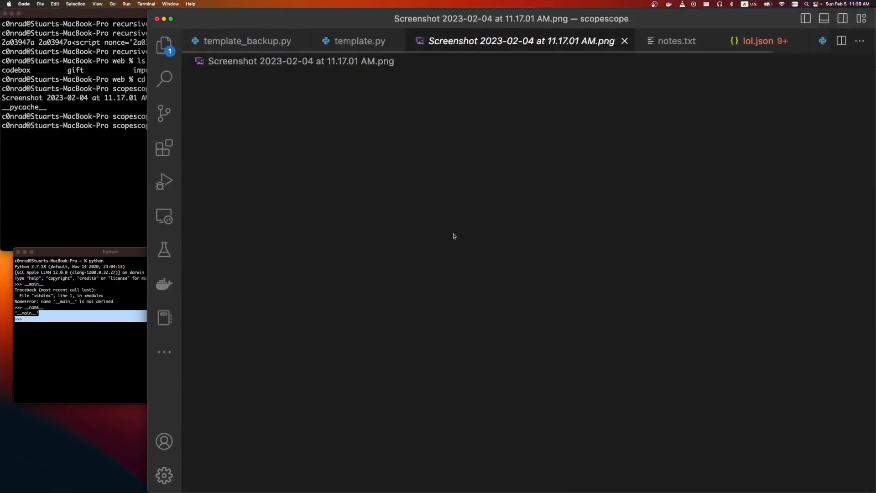
- Paste the exception line into notes.txt, wrap it into four lines, and delete the Exception: hello world! prefix
key("super+alt+Right")
key("super+a")
key("super+v")
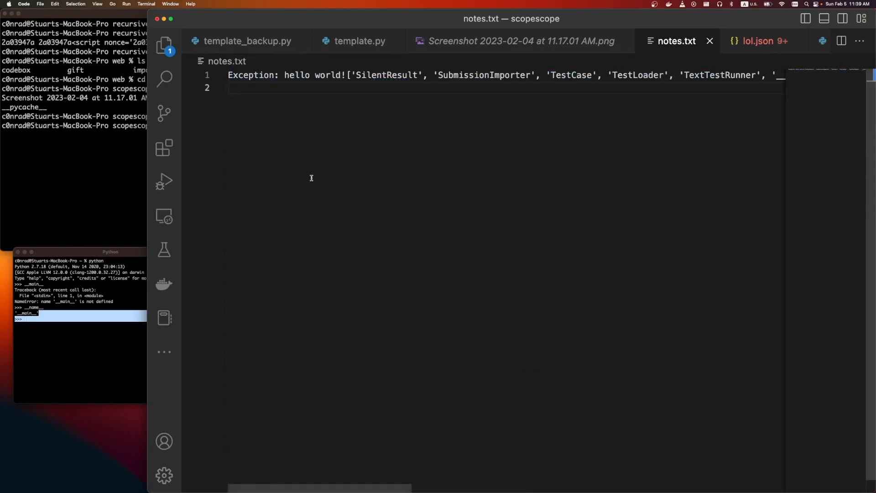
left_click(679, 75)
key("Return")
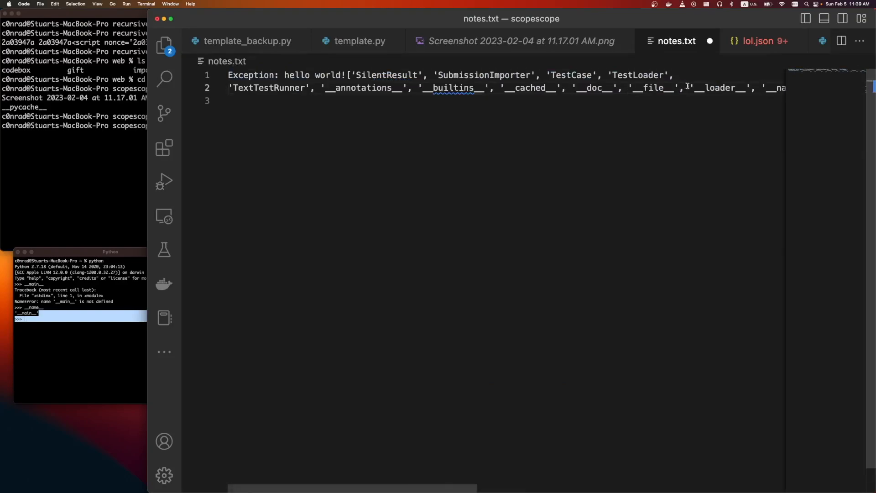
left_click(687, 88)
key("Return")
left_click(670, 101)
key("Return")
key("Down")
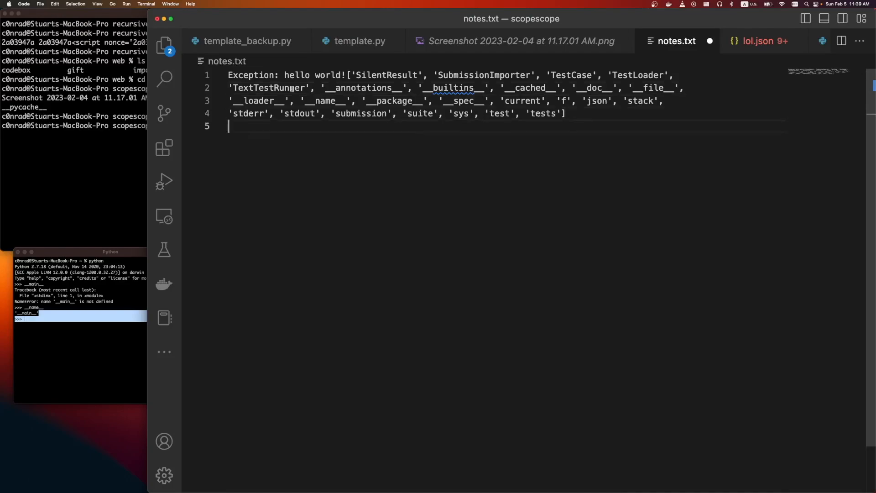
left_click_drag(348, 75, 228, 76)
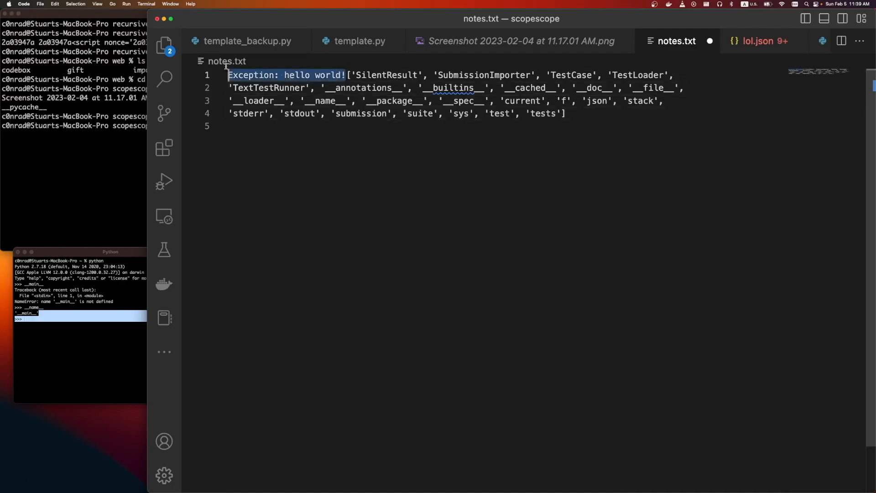
key("BackSpace")
- Read through the names one by one, from SilentResult and TestCase down to stderr, submission, suite, sys and test
double_click(299, 76)
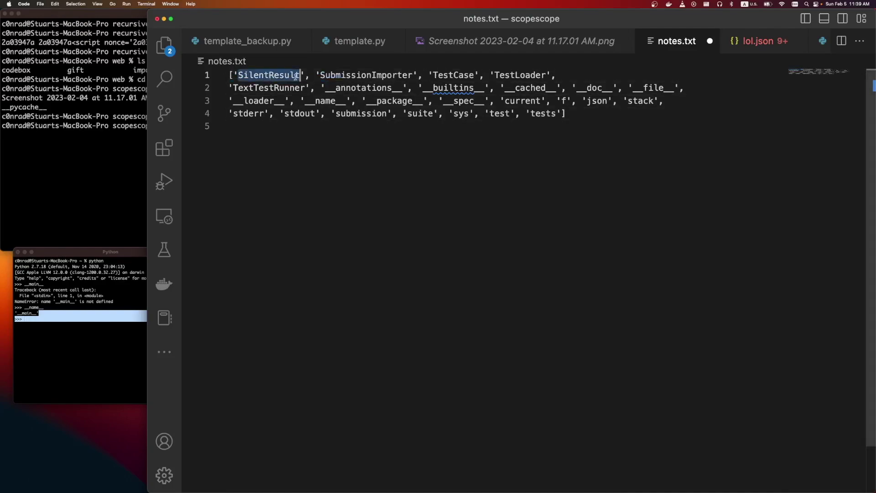
double_click(329, 75)
double_click(444, 75)
double_click(499, 76)
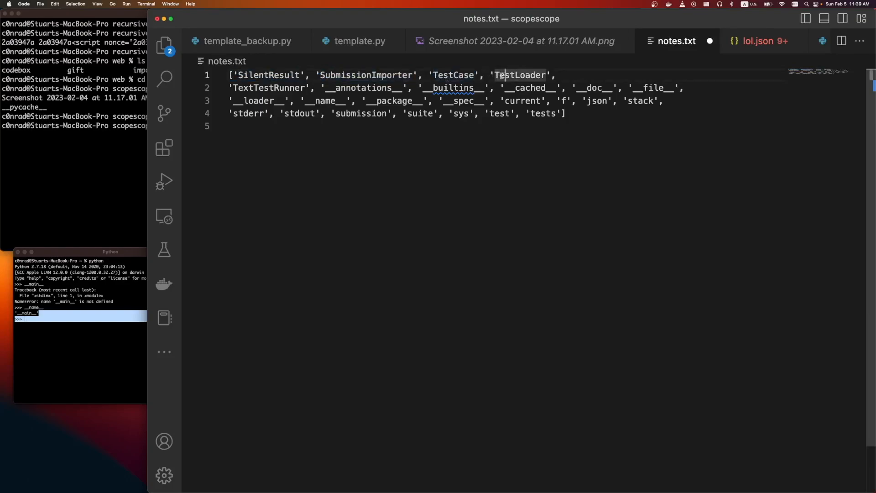
double_click(245, 89)
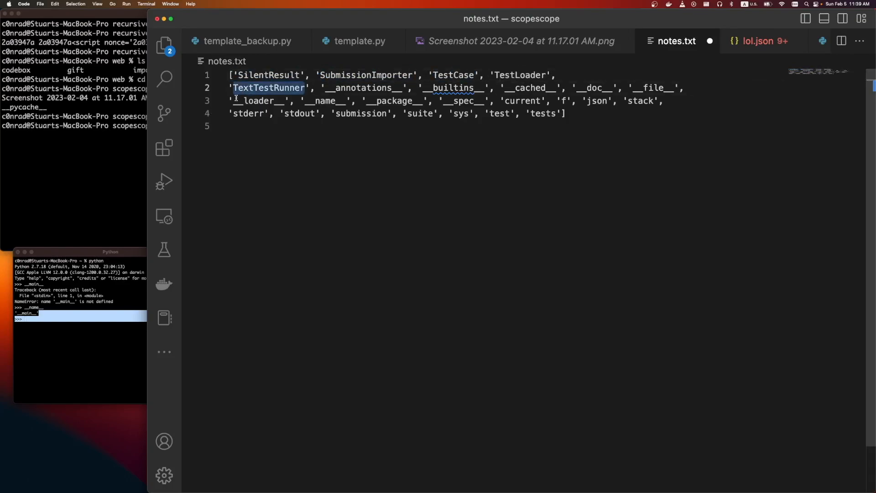
double_click(363, 89)
double_click(457, 87)
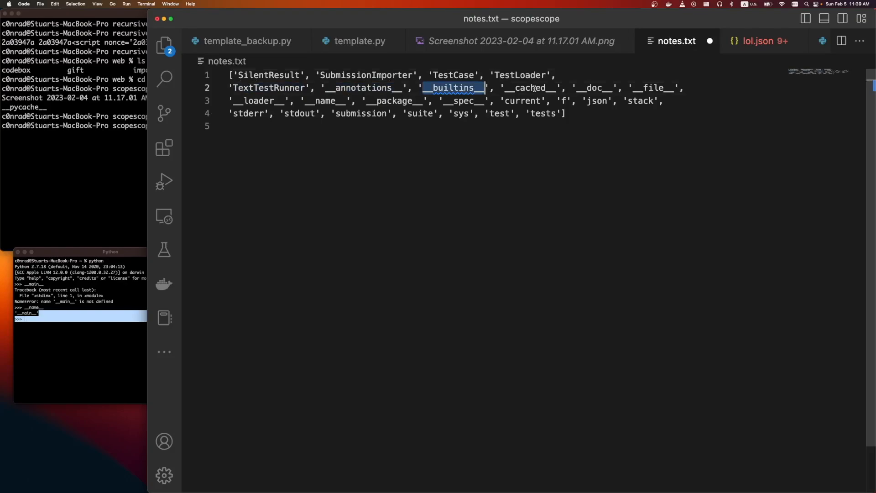
double_click(531, 88)
double_click(594, 87)
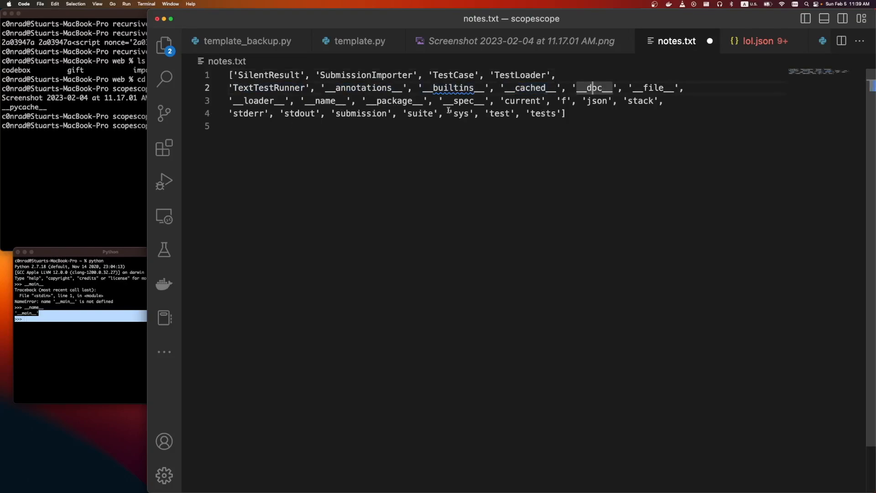
double_click(541, 101)
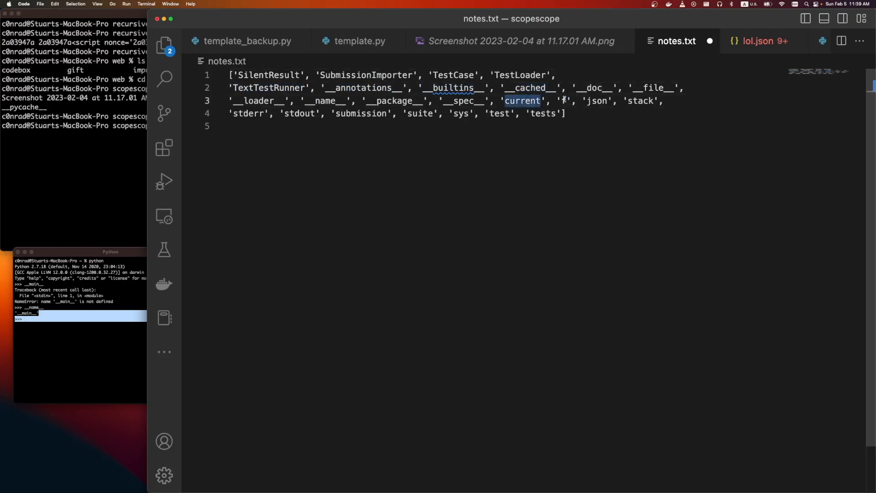
double_click(567, 100)
double_click(596, 101)
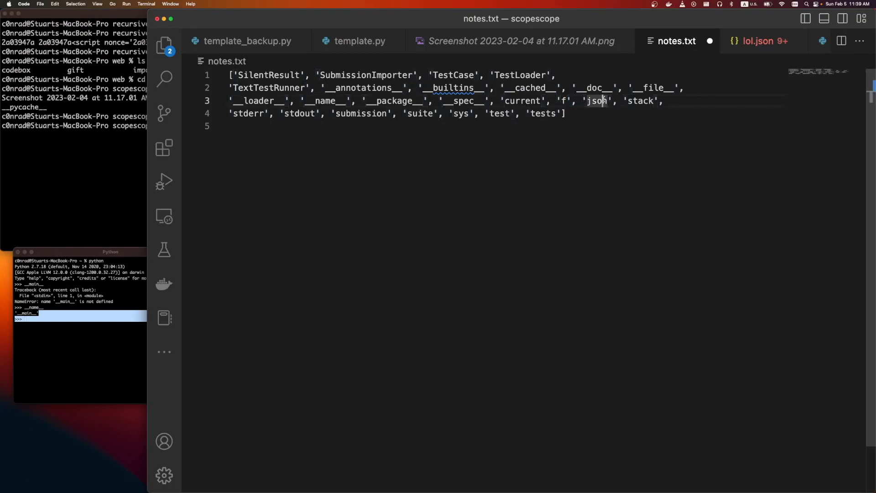
double_click(644, 102)
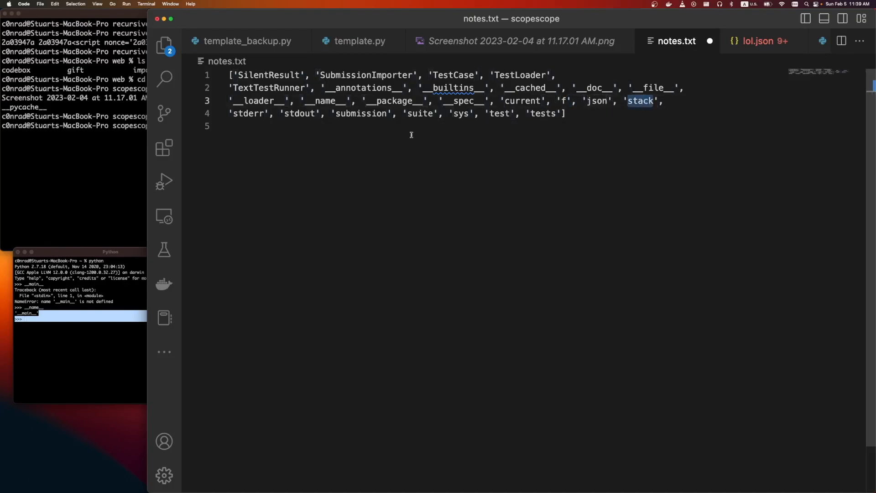
double_click(257, 114)
double_click(381, 114)
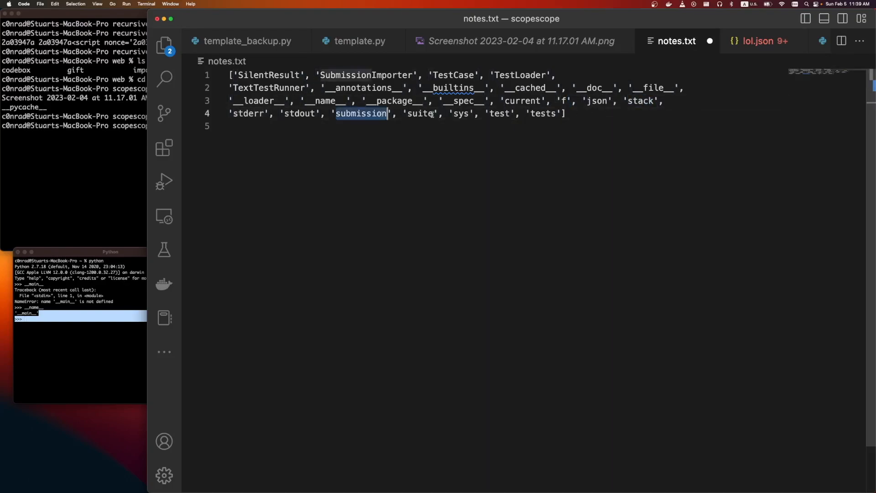
double_click(420, 114)
double_click(459, 114)
left_click(500, 114)
double_click(500, 114)
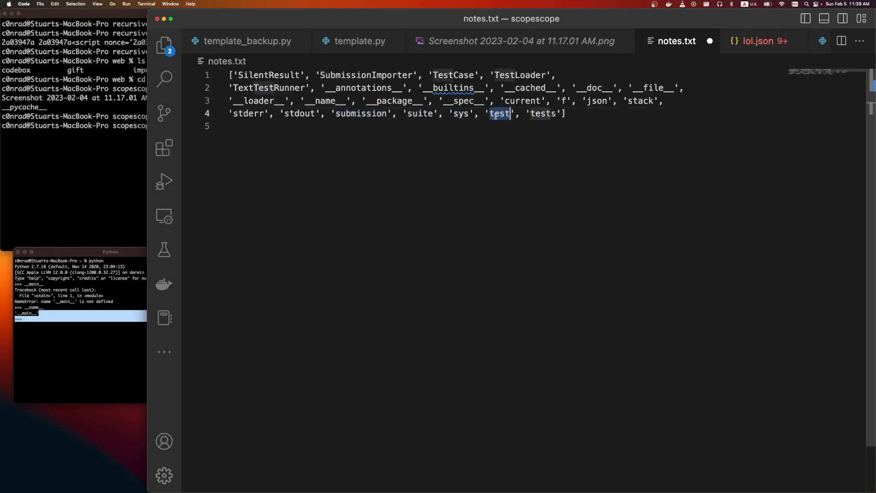
left_click(527, 210)
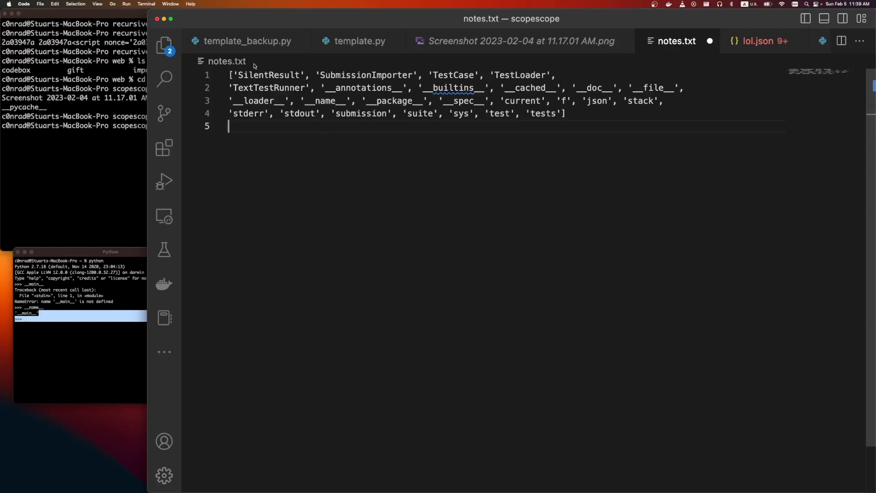
- Revisit __annotations__, sys, json, stack, stderr/stdout, submission and suite, glancing at template.py in between
left_click(357, 99)
left_click_drag(316, 89, 253, 77)
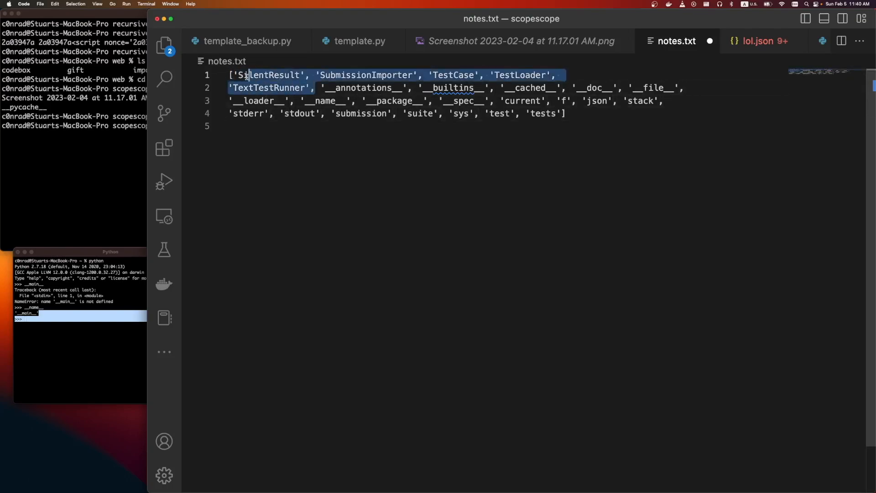
left_click(233, 103)
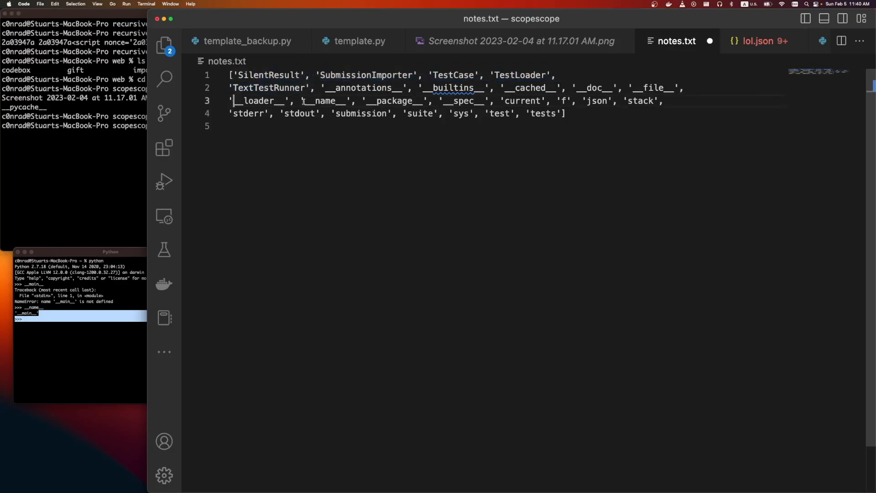
double_click(363, 88)
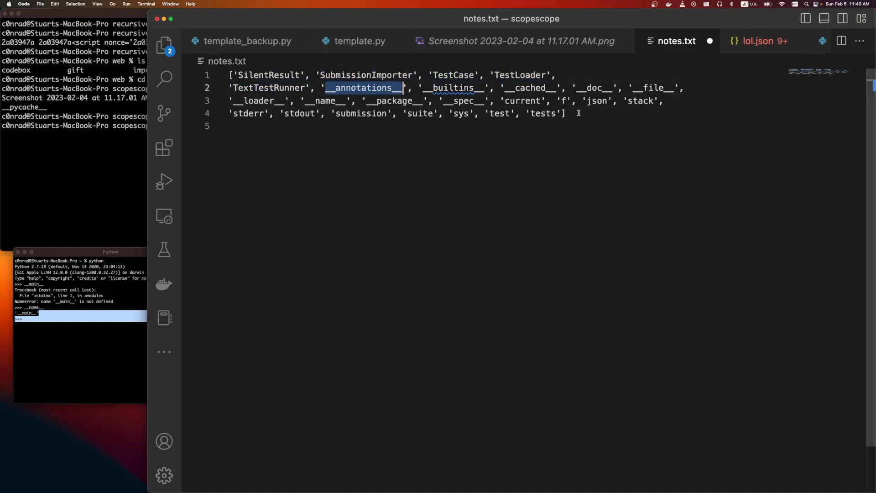
double_click(462, 114)
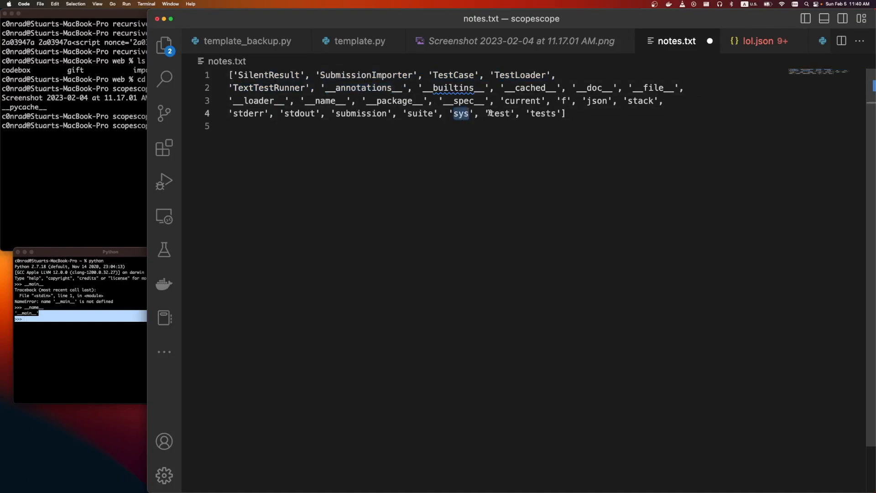
left_click(489, 129)
double_click(466, 115)
left_click(485, 164)
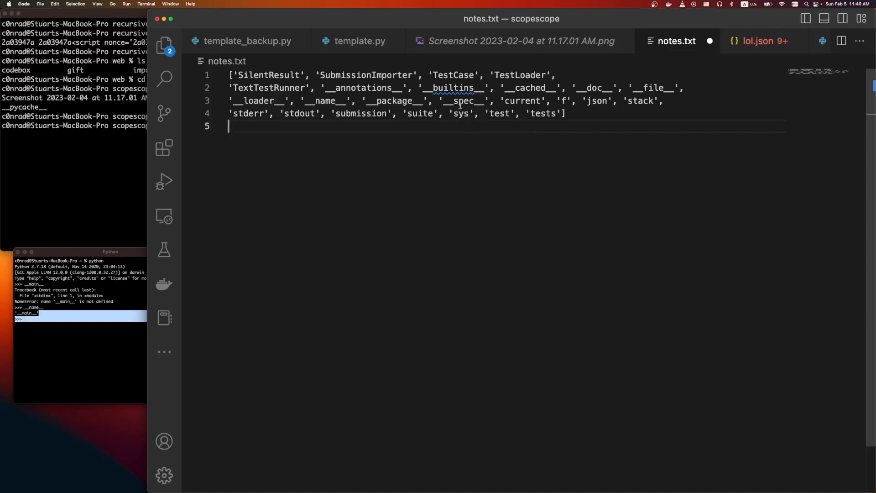
scroll(470, 116, "down", 1)
scroll(470, 117, "up", 1)
double_click(596, 101)
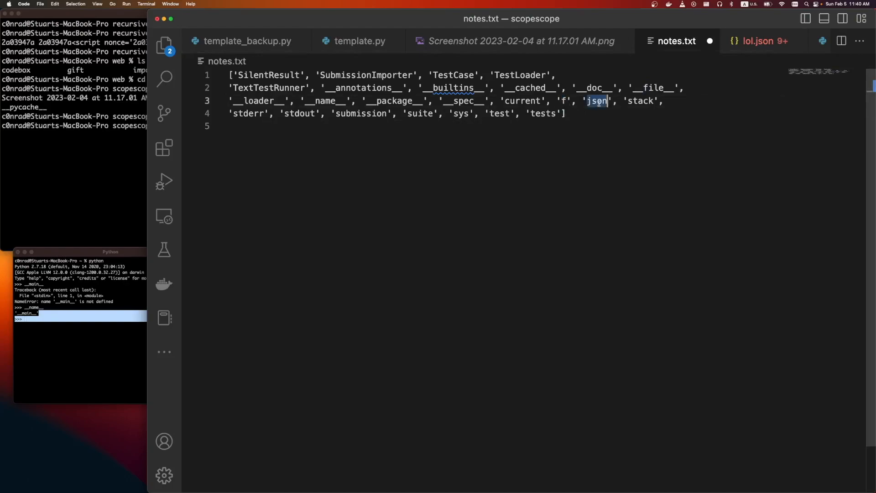
double_click(630, 102)
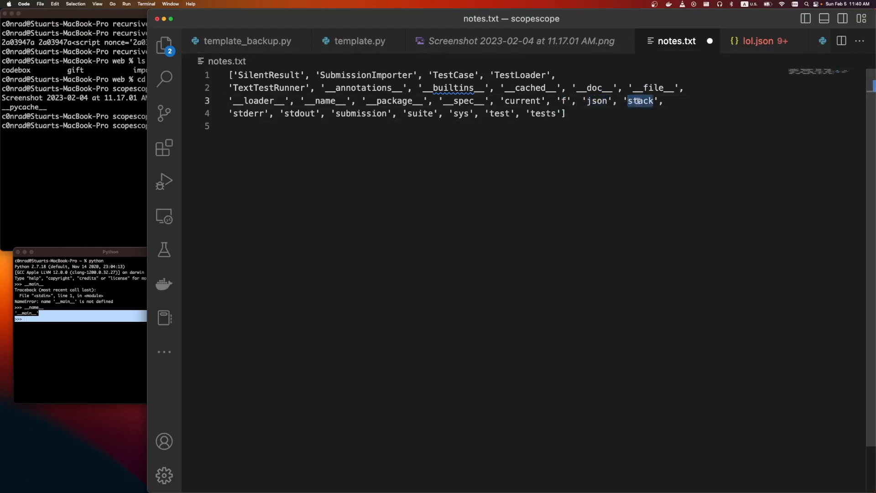
left_click_drag(235, 114, 324, 114)
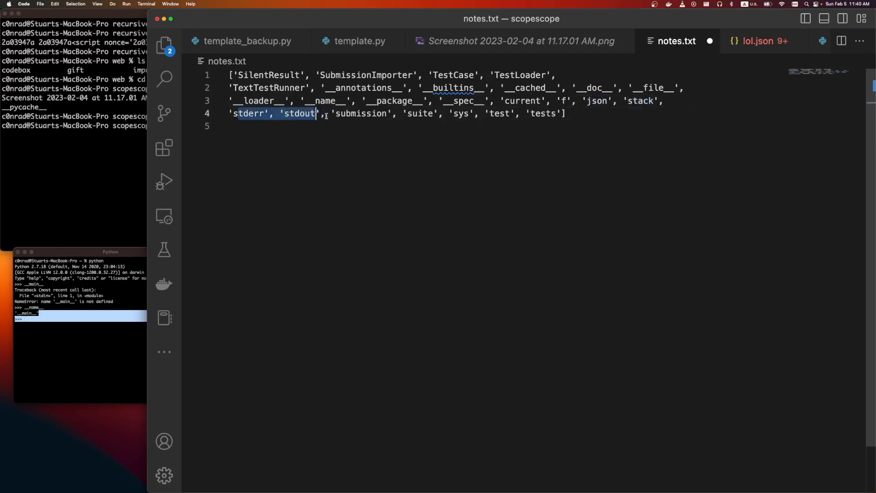
left_click(371, 114)
double_click(372, 113)
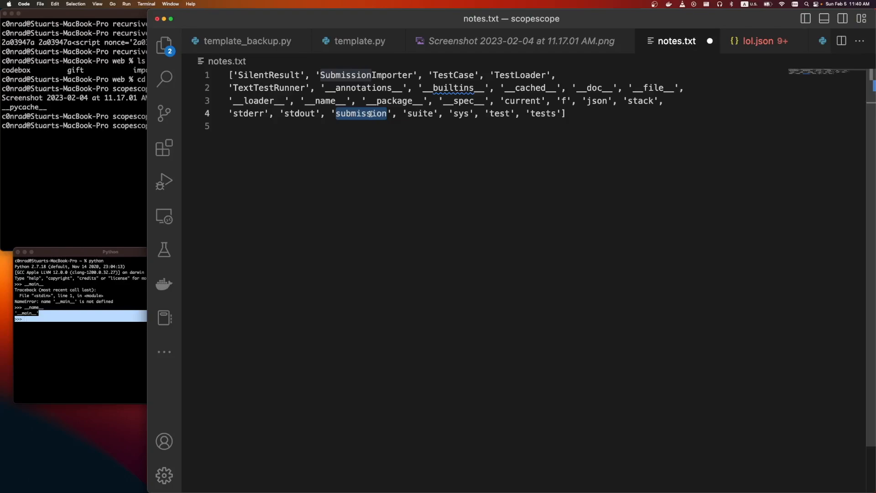
left_click(359, 41)
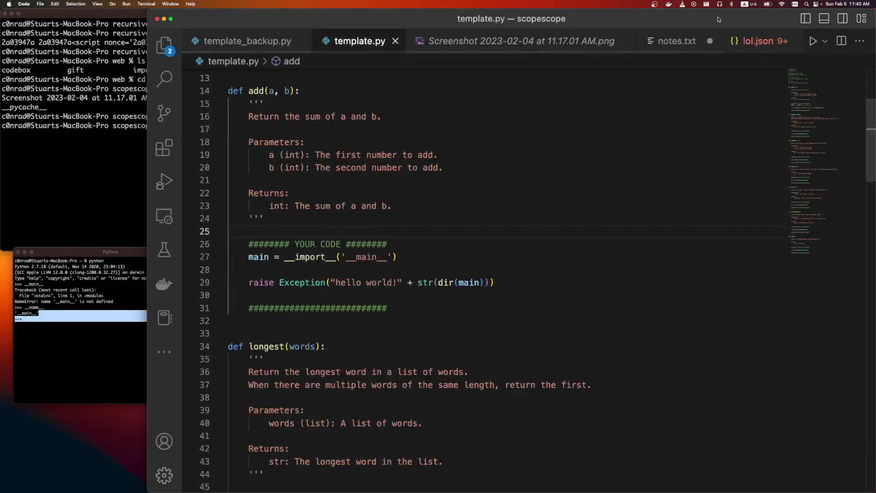
left_click(676, 42)
left_click(427, 120)
double_click(427, 114)
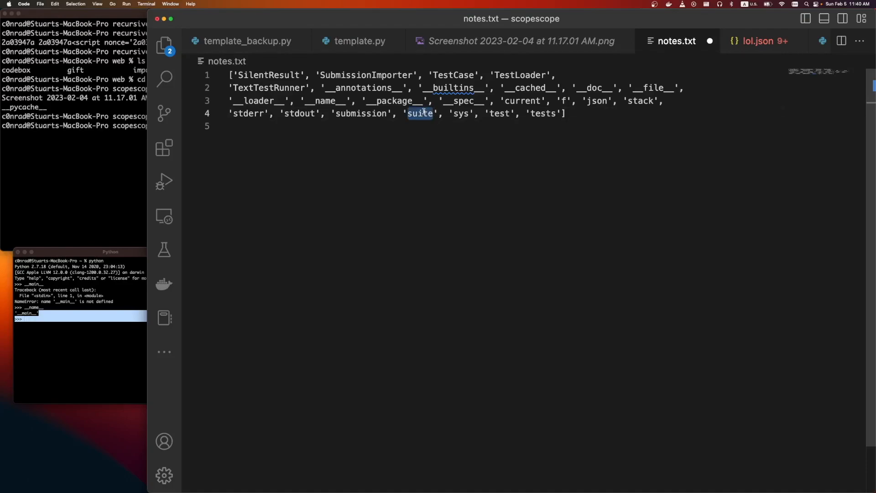
- Change the exception to use str(main.suite) instead of str(dir(main)) and save template.py
key("super+alt+Left")
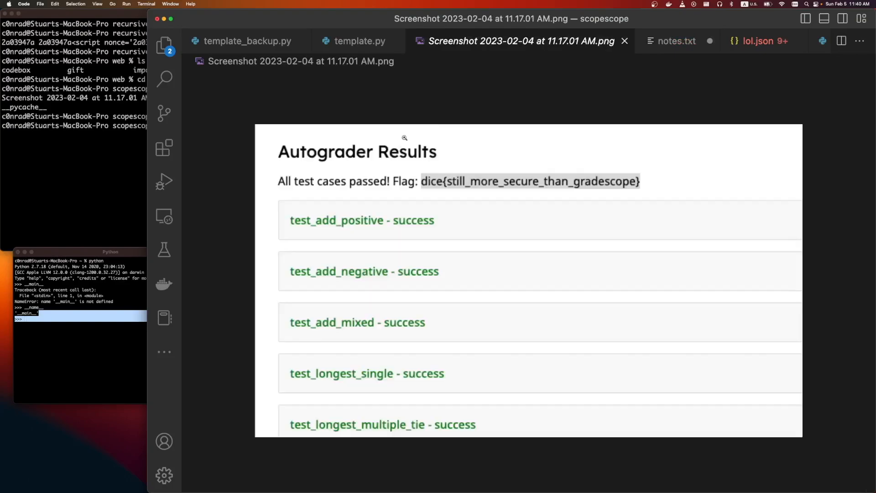
key("super+alt+Left")
left_click(480, 282)
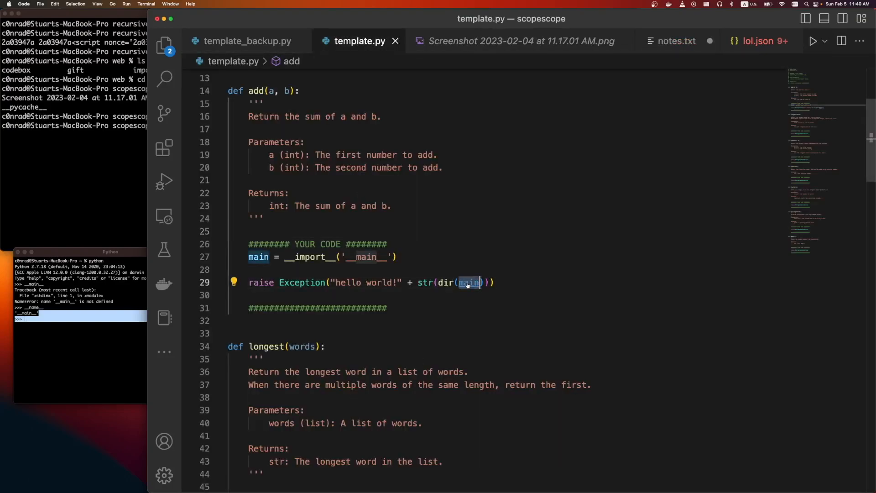
type(".suite")
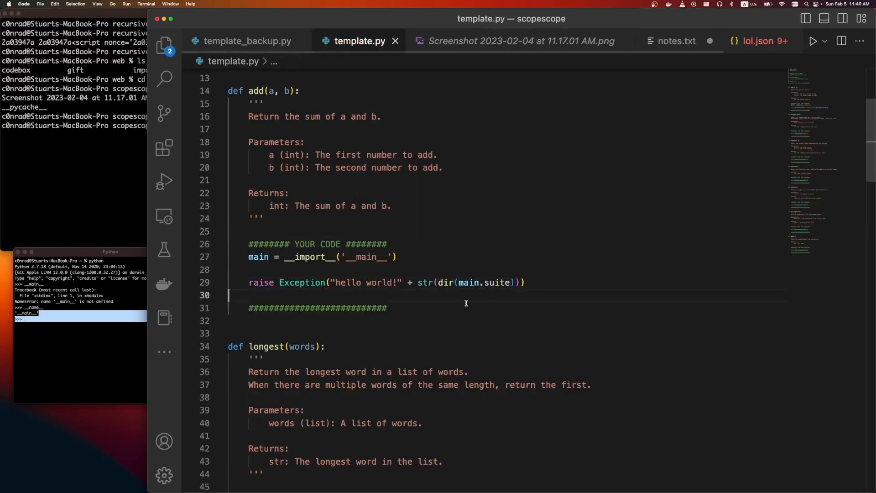
double_click(445, 282)
key("BackSpace")
key("BackSpace")
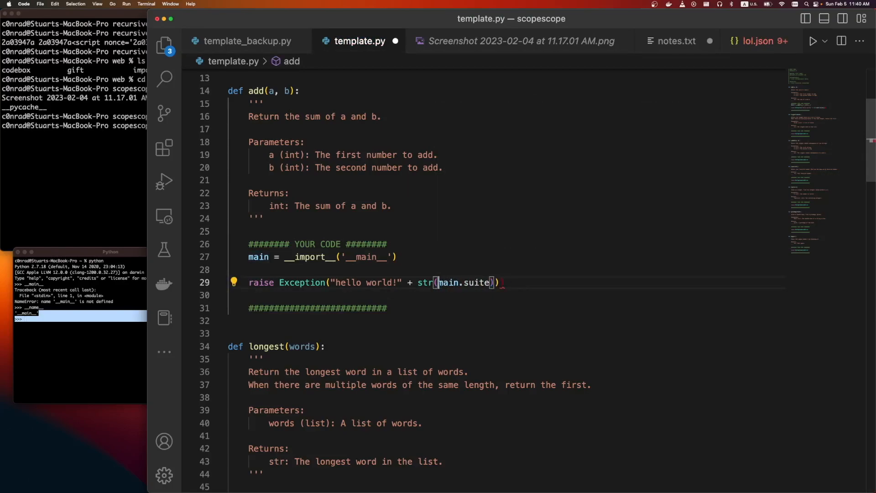
left_click(496, 282)
key("BackSpace")
key("super+s")
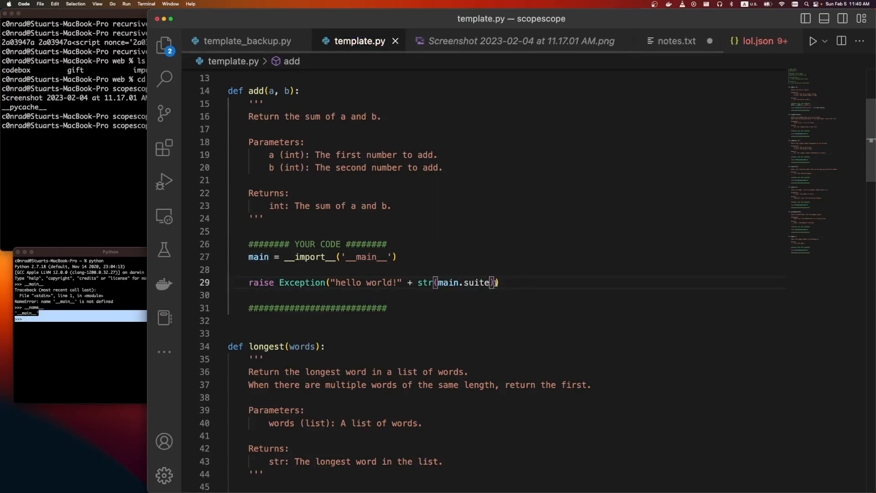
- Upload the edited template.py to Scorescope and select the first add test's TestSuite exception line
key("super+Tab")
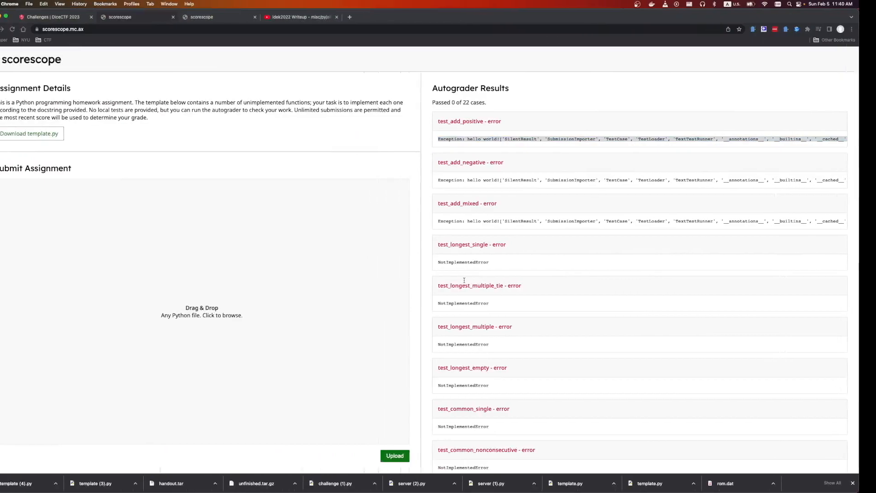
left_click(328, 191)
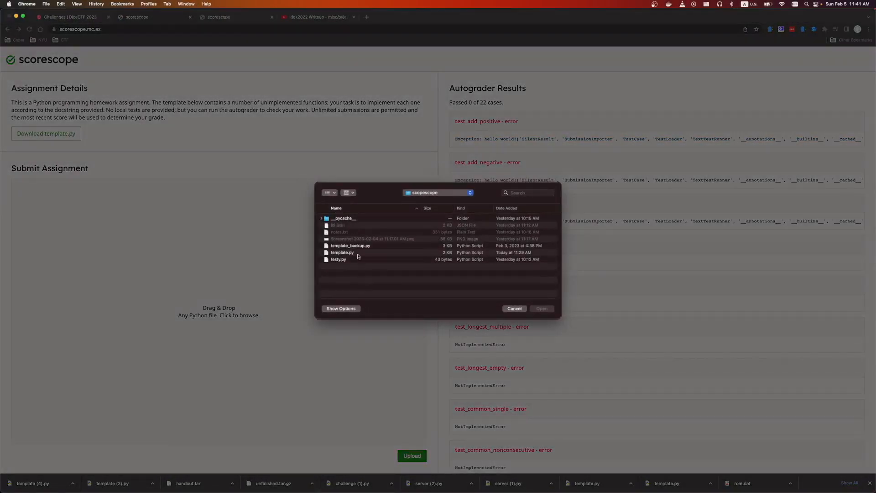
double_click(343, 252)
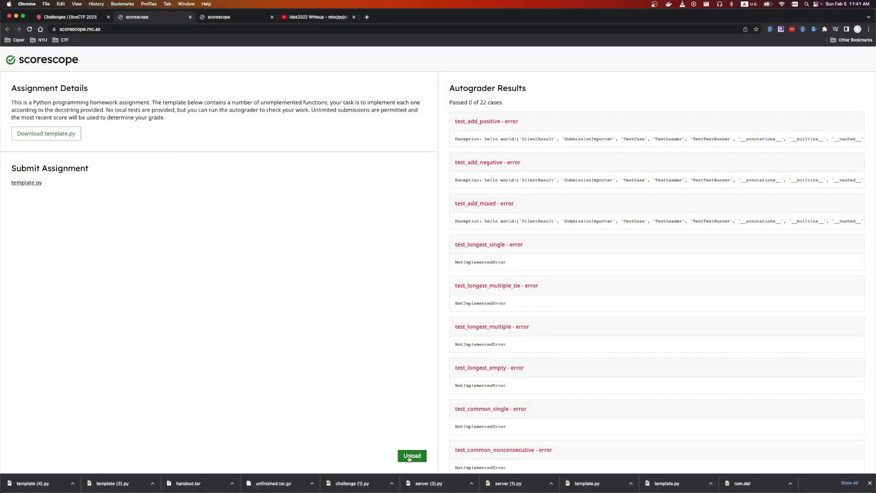
left_click(410, 456)
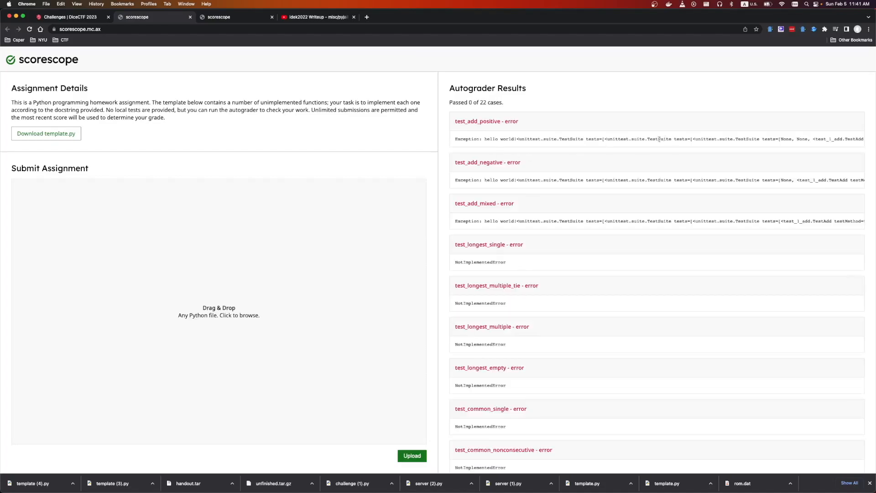
triple_click(641, 140)
key("super+Tab")
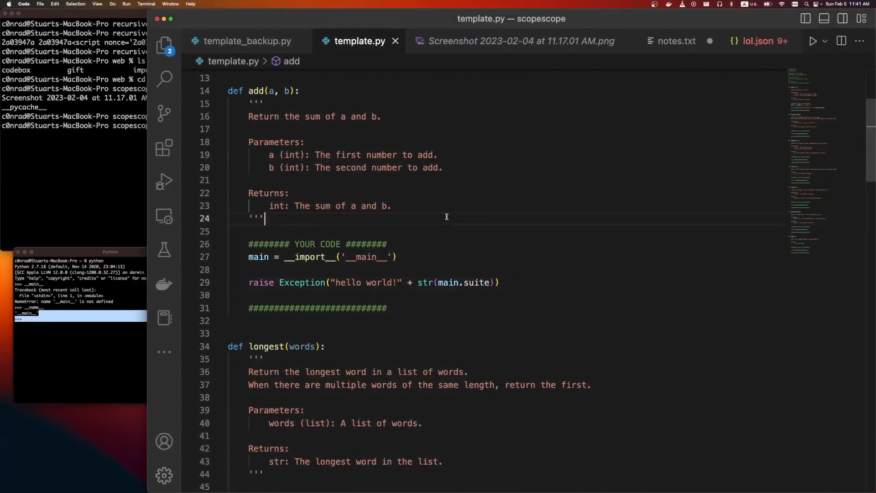
- Replace notes.txt with the TestSuite exception text, save, enable View > Word Wrap, and break after hello world!
key("ctrl+Tab")
key("super+a")
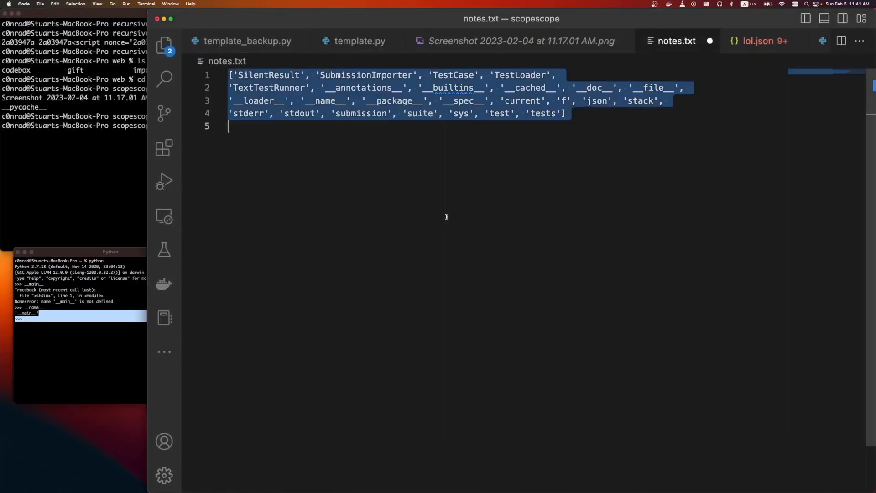
key("super+v")
key("super+s")
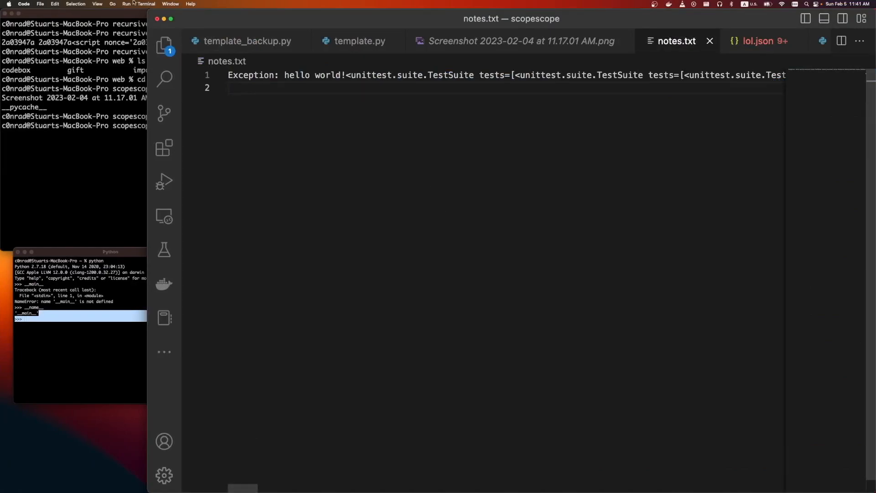
left_click(104, 3)
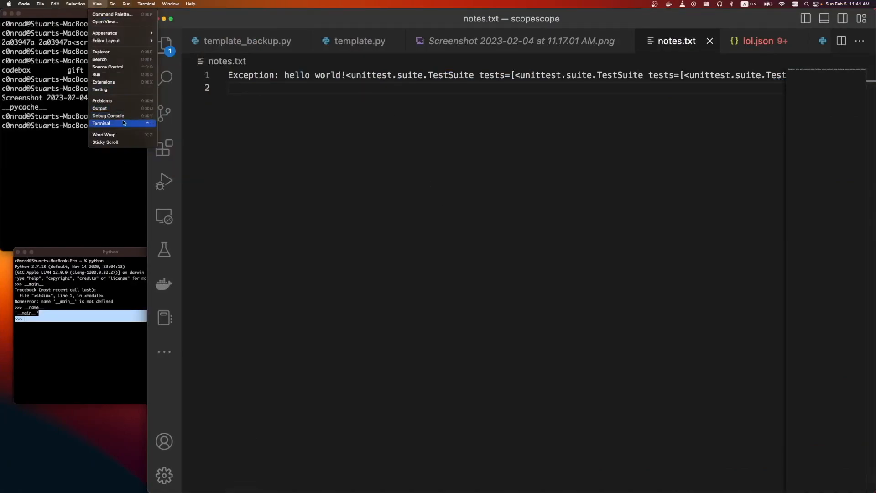
left_click(128, 134)
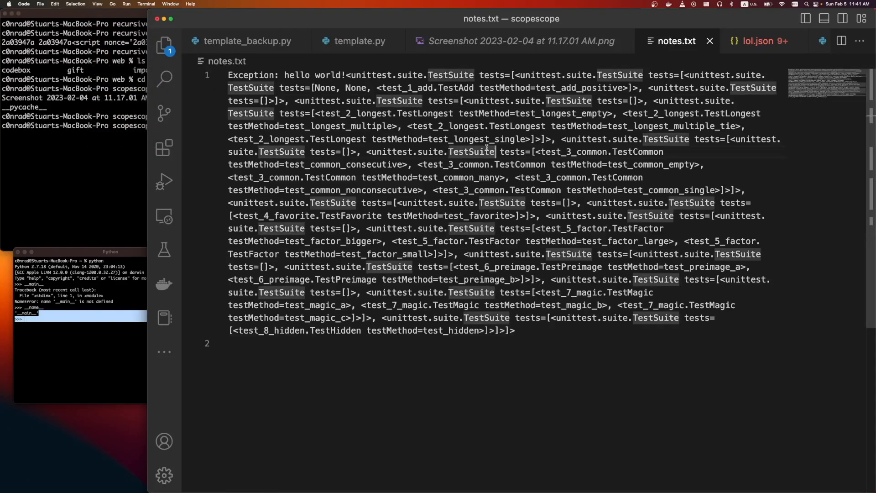
left_click(348, 77)
key("Return")
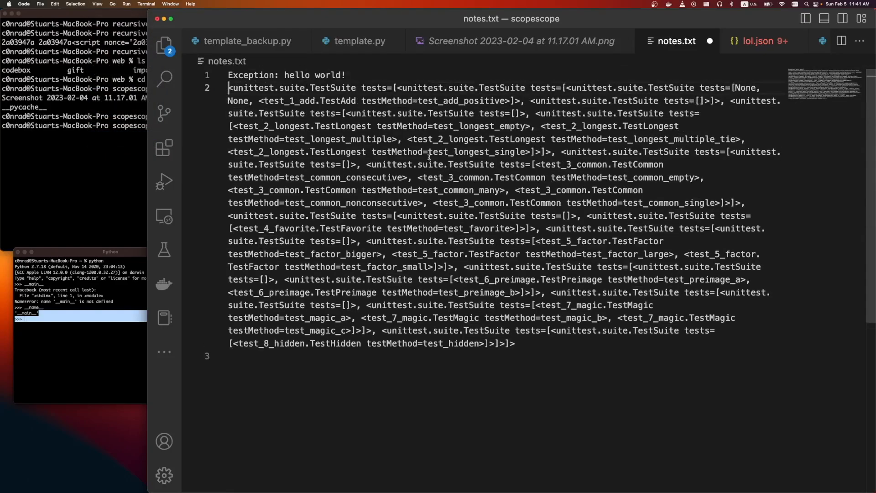
- Look over the nested TestSuite dump, copy the name unittest.suite.TestSuite, and switch to Chrome
left_click_drag(485, 292, 516, 344)
left_click_drag(421, 243, 213, 88)
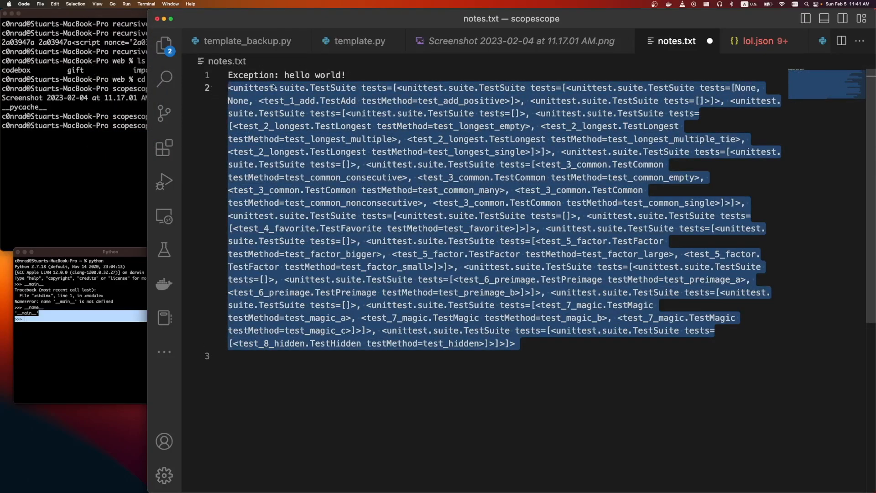
left_click(274, 88)
key("shift+alt+Right")
key("shift+alt+Right")
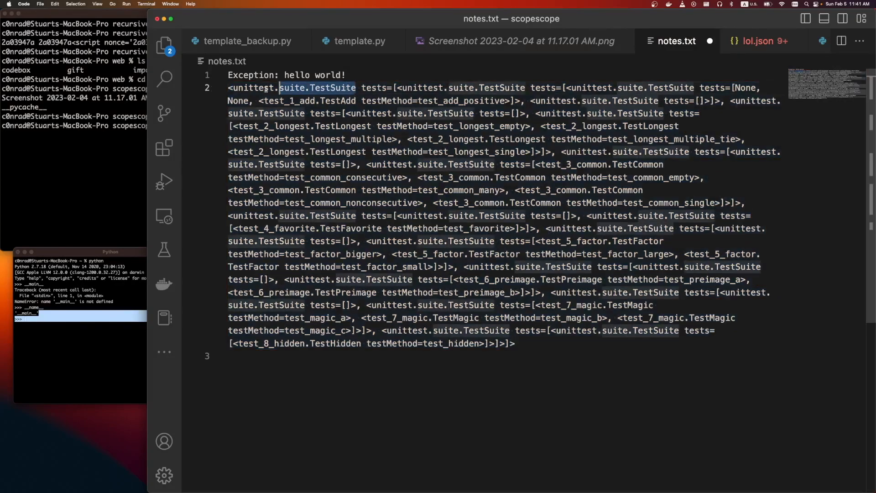
key("shift+alt+Right")
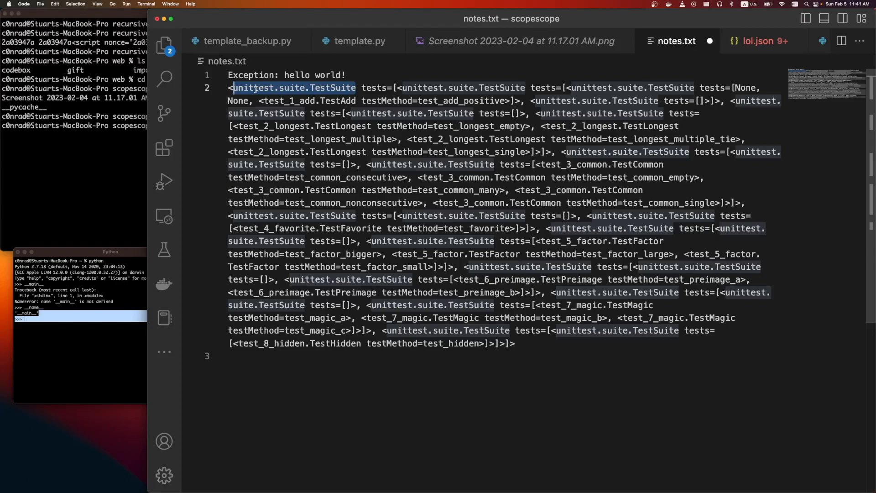
key("super+c")
key("super+Tab")
- Google unittest.suite.TestSuite example and open the unittest docs, Stack Overflow question and internalpointers article in background tabs
key("super+t")
key("super+v")
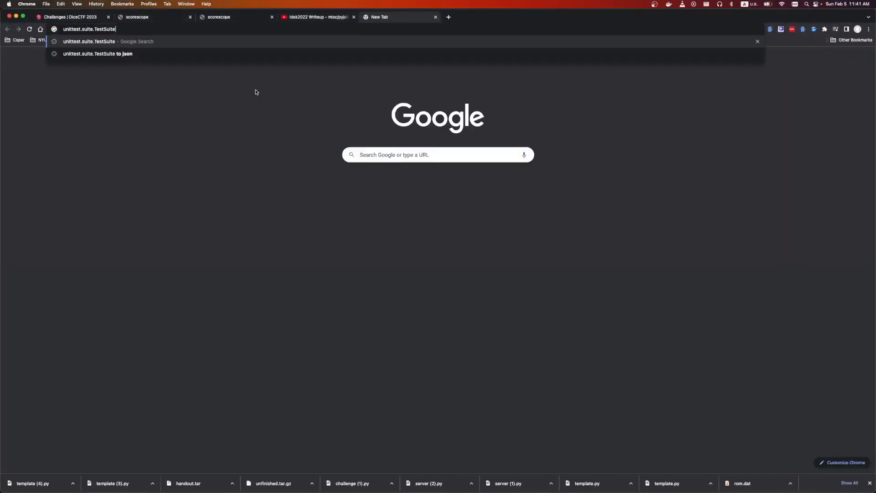
type("example")
key("Return")
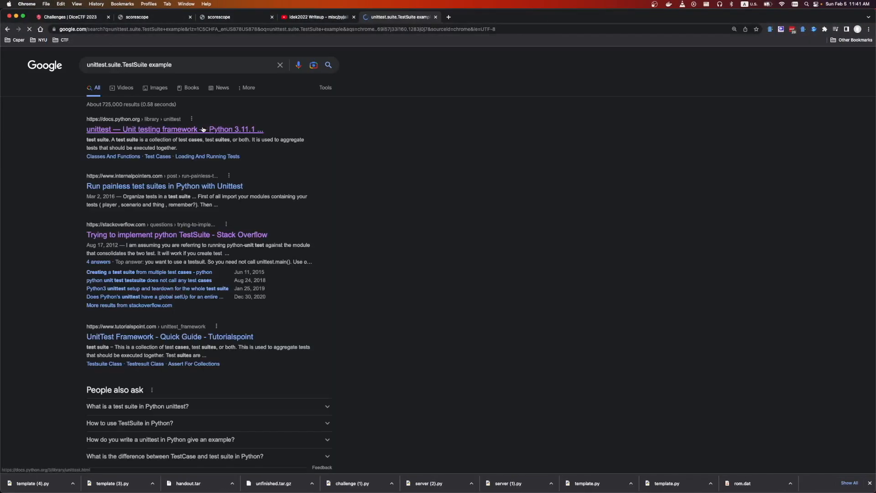
left_click(154, 130, "super")
left_click(205, 235, "super")
left_click(164, 186, "super")
- Read the Basic example in the Python unittest docs, noting unittest.TestCase, then move to the Stack Overflow tab
key("ctrl+Tab")
scroll(232, 308, "down", 5)
scroll(233, 305, "down", 7)
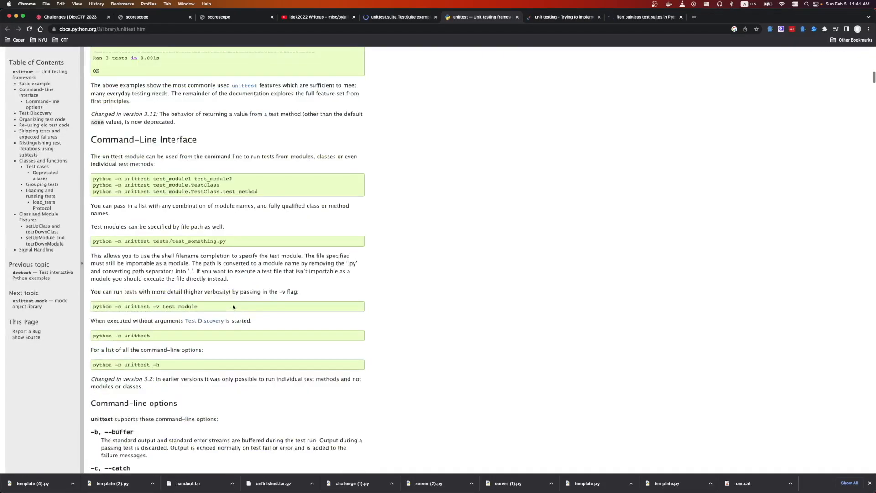
scroll(235, 316, "up", 7)
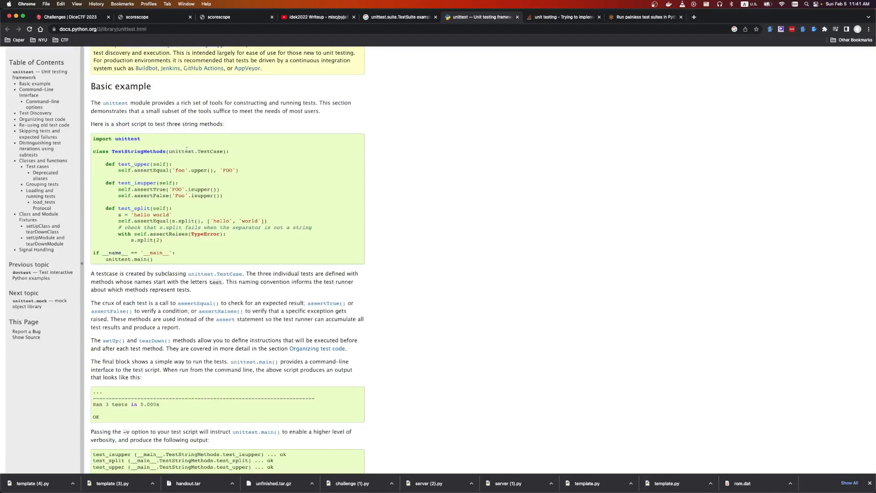
left_click_drag(168, 151, 223, 150)
scroll(195, 258, "down", 3)
scroll(195, 259, "down", 3)
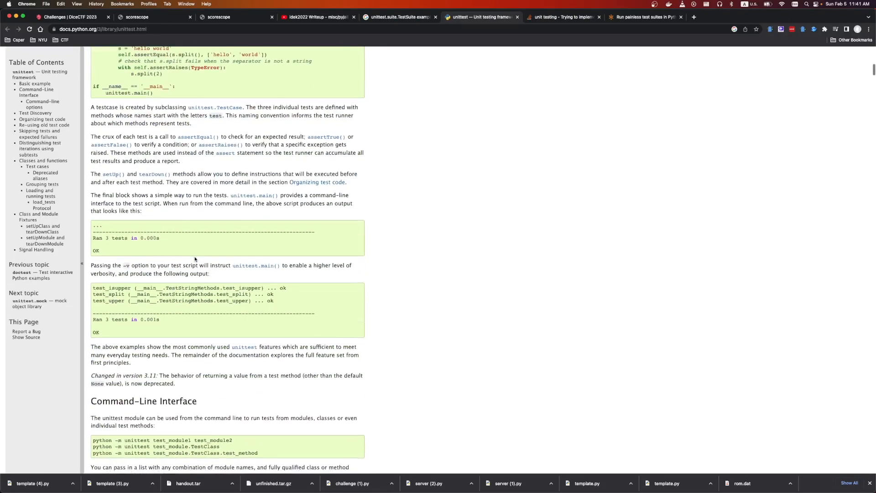
scroll(196, 259, "down", 3)
key("ctrl+Tab")
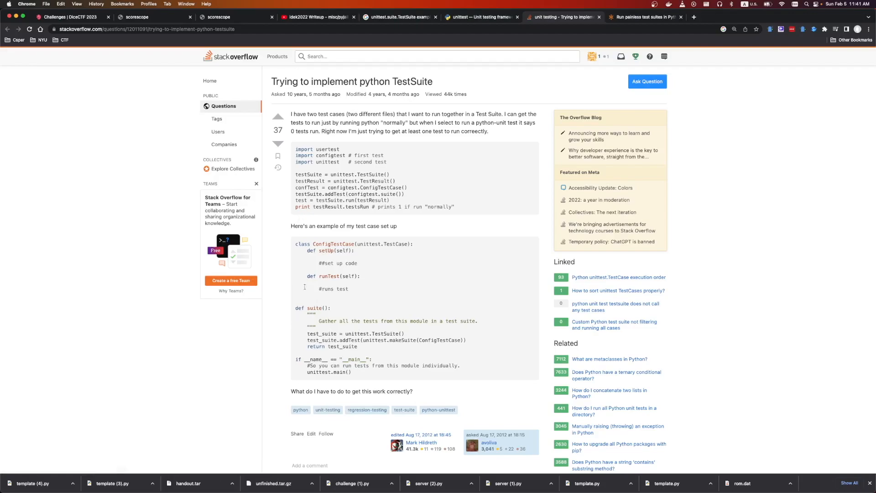
scroll(301, 294, "down", 5)
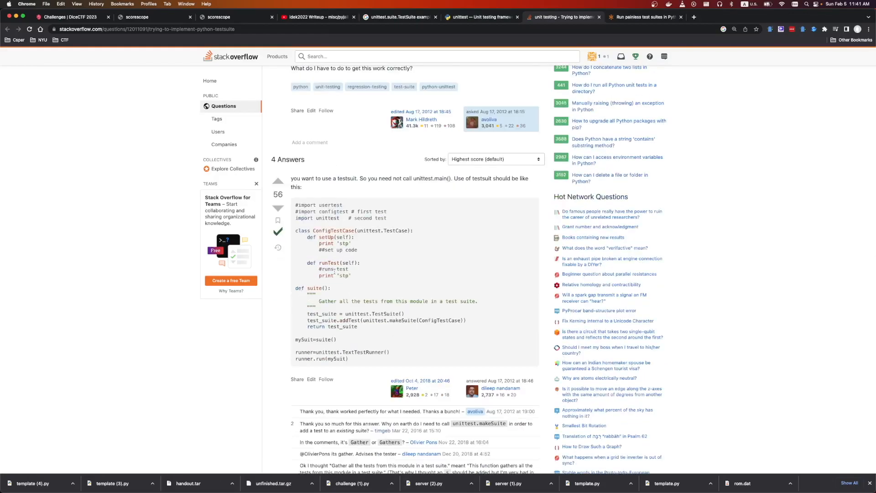
- Read the Stack Overflow answer's TestCase class and suite() builder code, down to the mySuite lines
left_click_drag(298, 229, 382, 255)
left_click(327, 230)
double_click(385, 231)
mouse_move(296, 236)
left_mouse_down()
mouse_move(351, 286)
mouse_move(296, 286)
mouse_move(349, 359)
left_mouse_up()
left_click(350, 286)
left_click(356, 361)
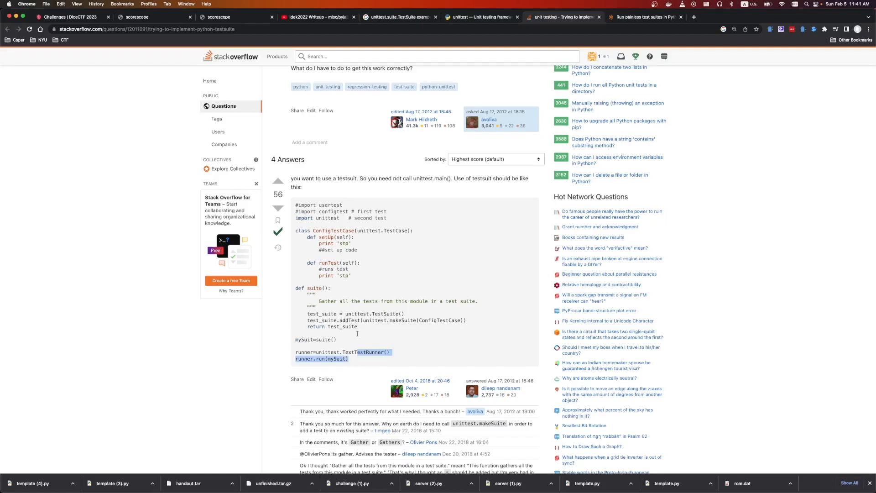
left_click(362, 264, "shift")
double_click(304, 340)
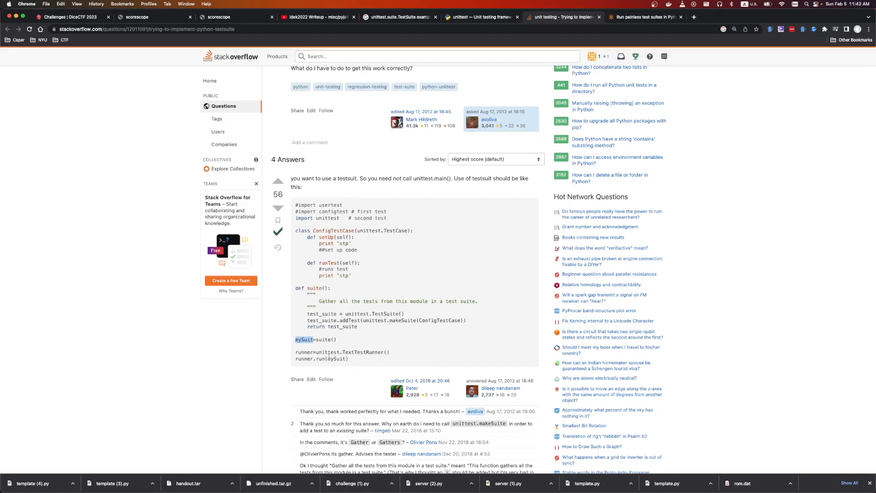
- Study the unittest.TextTestRunner() runner line and mySuite, then go back to notes.txt in the editor
left_click_drag(343, 351, 404, 354)
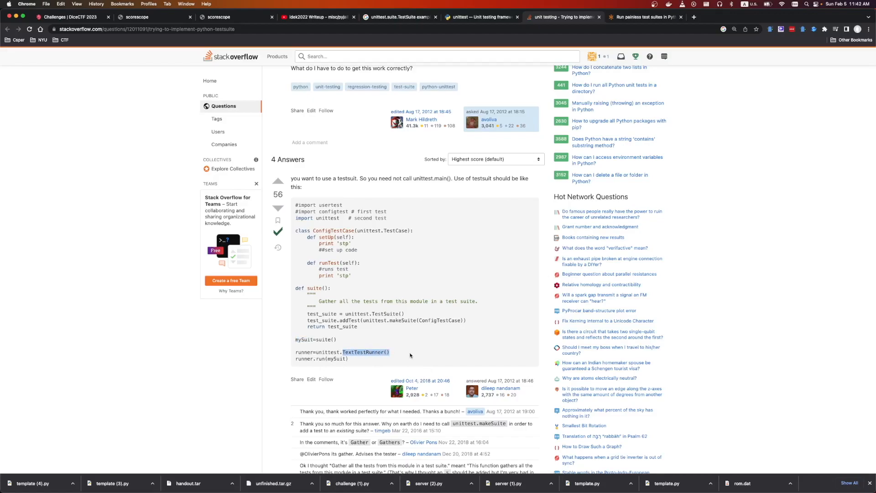
double_click(355, 353)
left_click_drag(360, 351, 416, 356)
double_click(313, 342)
left_click(299, 340)
key("ctrl+Right")
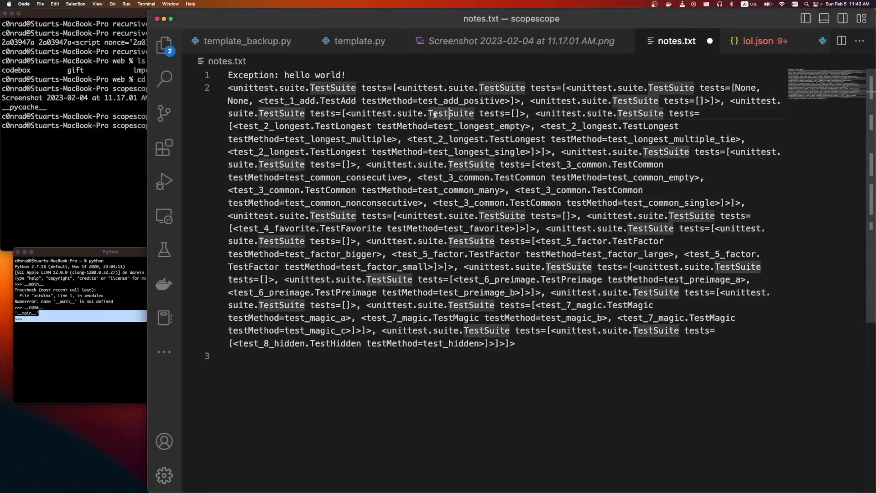
- Break the TestSuite dump onto new lines after each 'tests=' in notes.txt
left_click_drag(233, 88, 357, 88)
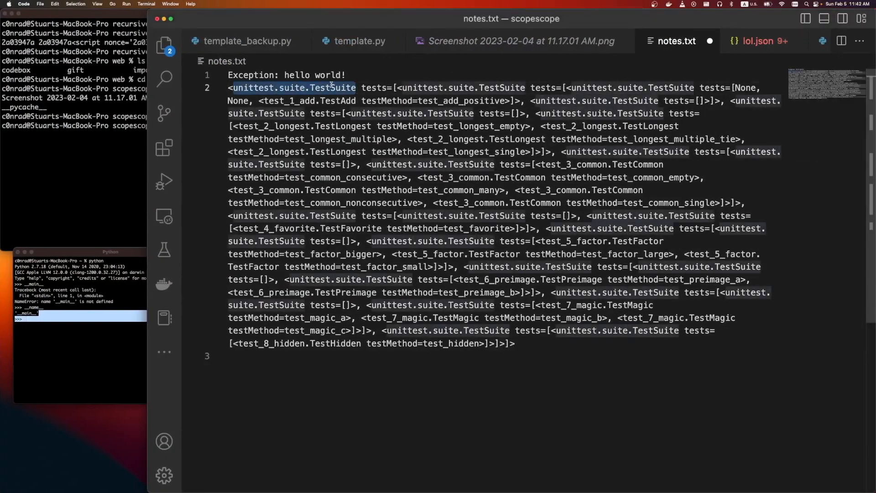
left_click(365, 88)
left_click(393, 88)
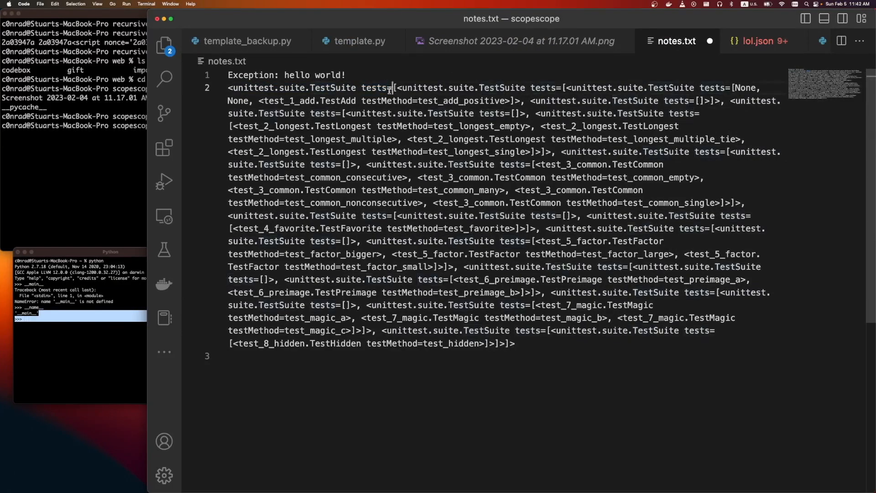
key("Return")
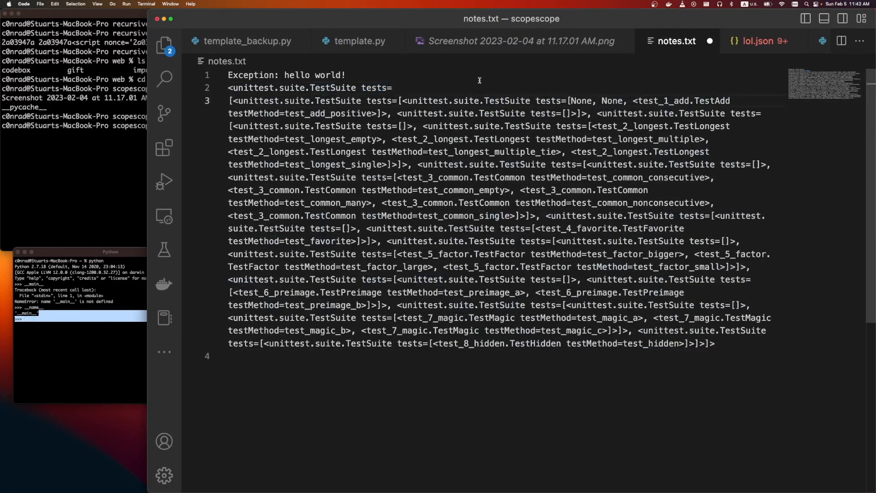
left_click(398, 100)
key("Return")
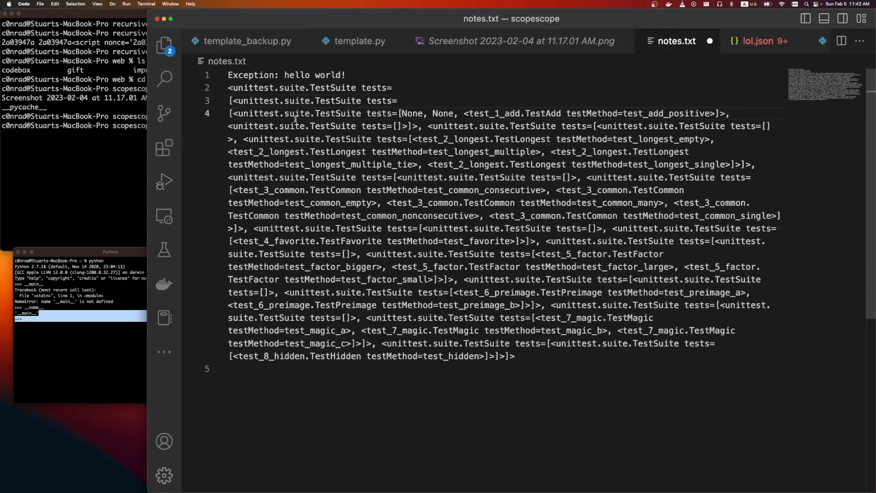
- Put the test_1_add entry on its own indented line after 'None, None,' and push the remaining suites down
double_click(413, 113)
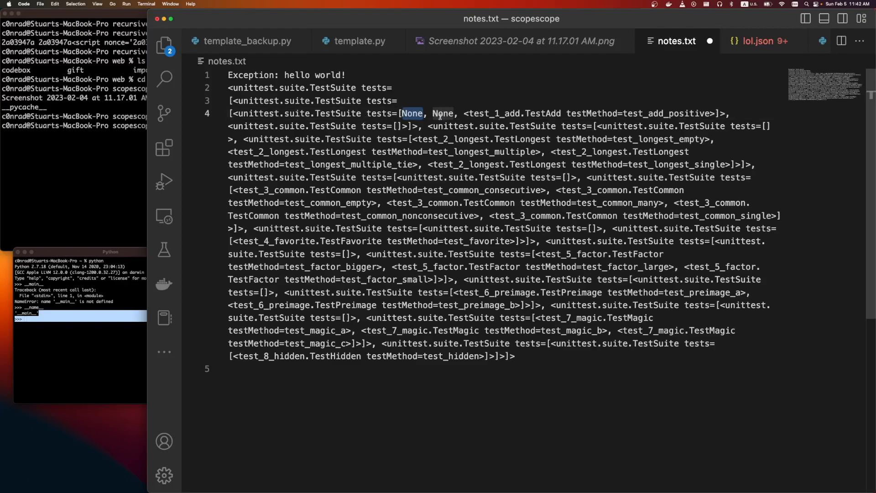
left_click(464, 113)
key("Return")
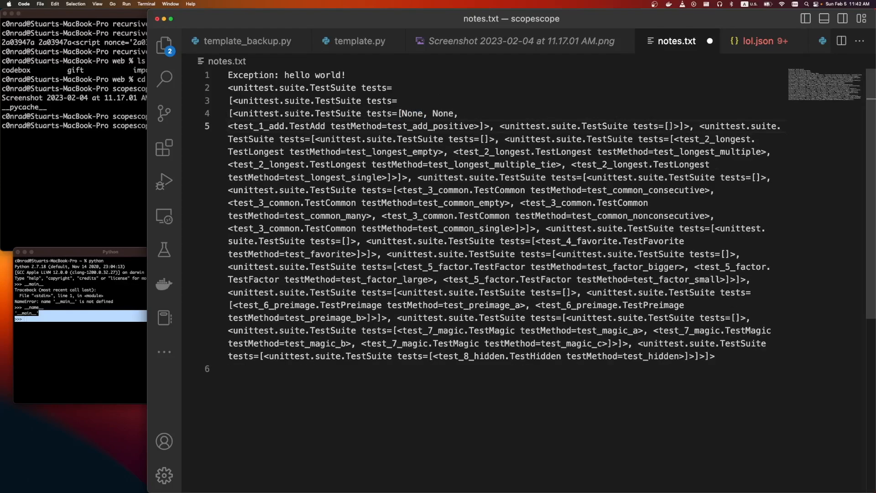
key("Tab")
left_click(511, 126)
key("Return")
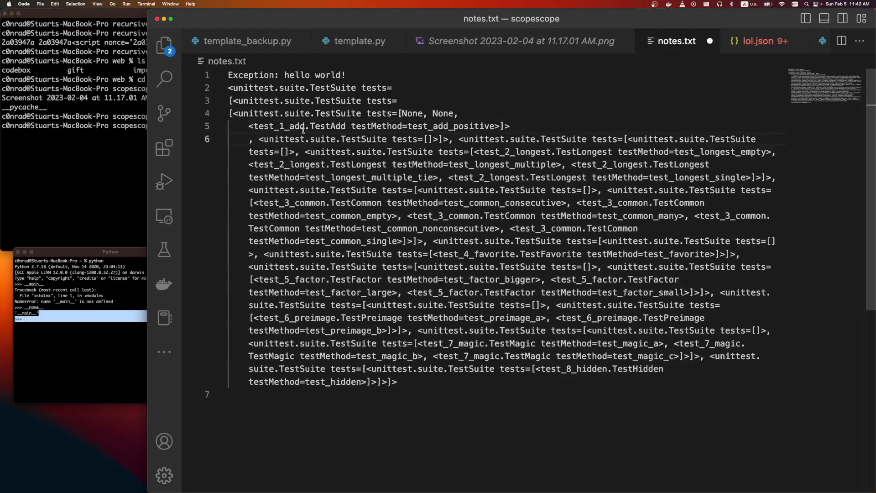
- Grab the test_add_positive name from line 5 and head back to the browser
double_click(366, 126)
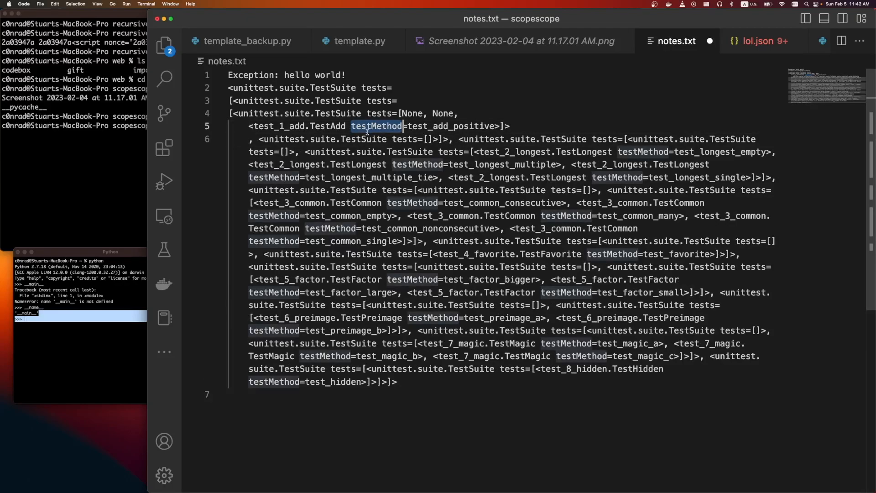
double_click(430, 127)
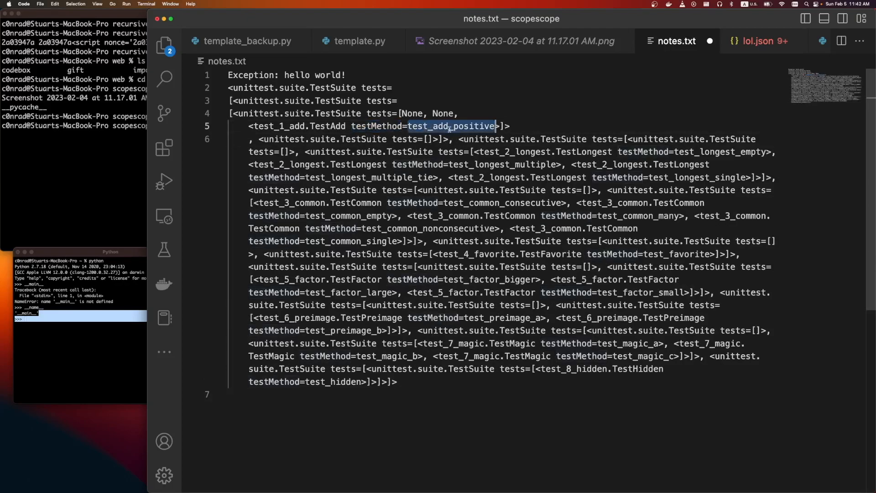
key("super+Tab")
- Find test_add_positive in the Scorescope autograder results page
key("super+2")
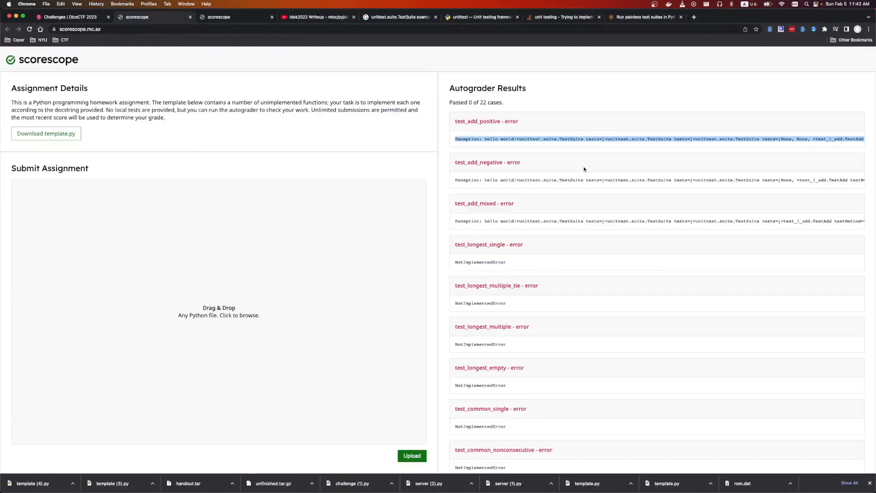
key("super+f")
key("super+v")
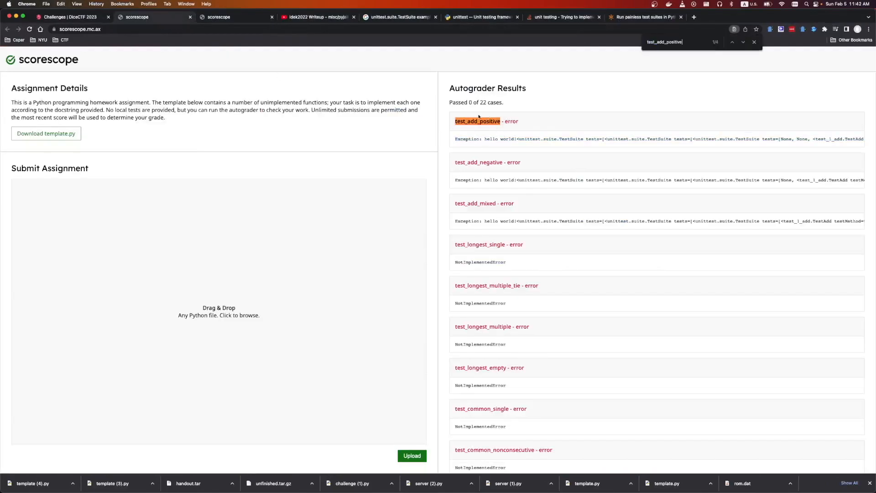
key("super+Tab")
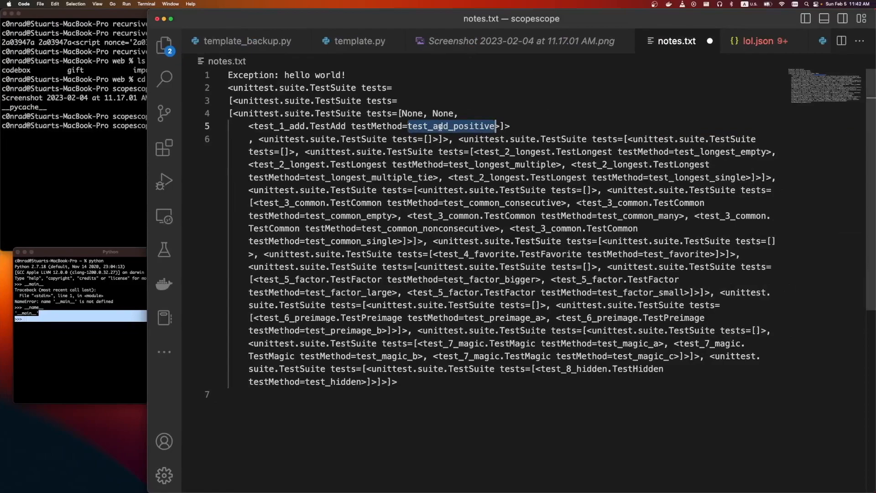
key("super+Tab")
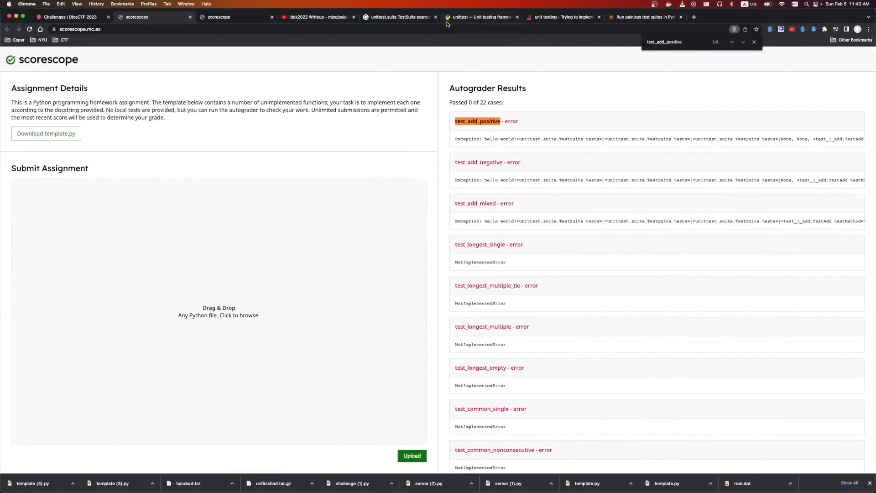
- Reread the assertEqual call in the unittest docs' basic example
left_click(452, 17)
scroll(273, 233, "up", 2)
scroll(273, 233, "up", 10)
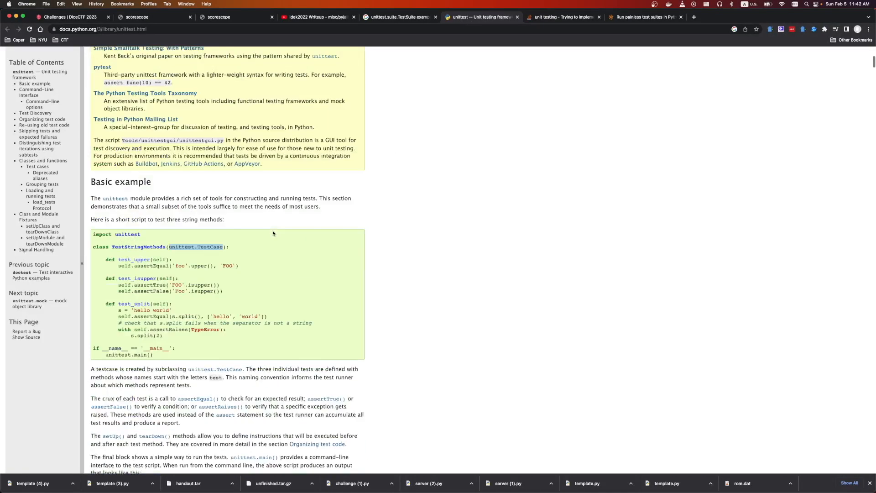
double_click(151, 266)
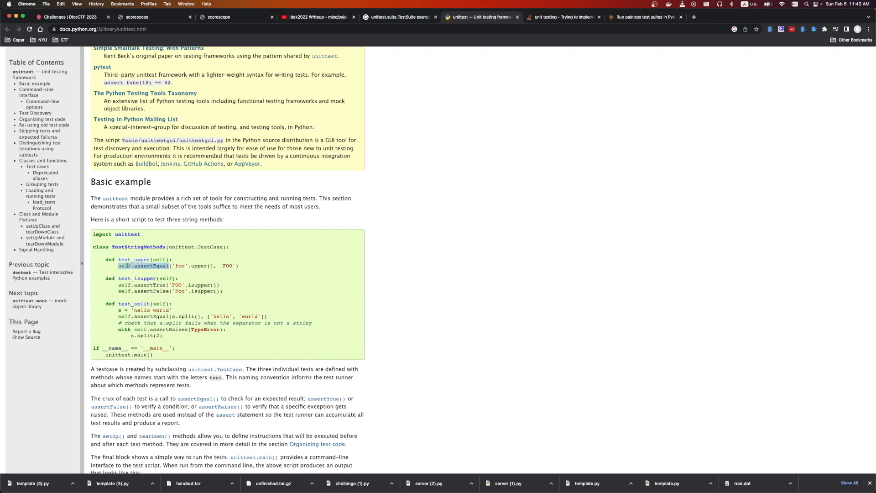
double_click(146, 267)
- Move the test_1_add suite's closing ]> onto its own line in notes.txt and save
key("super+Tab")
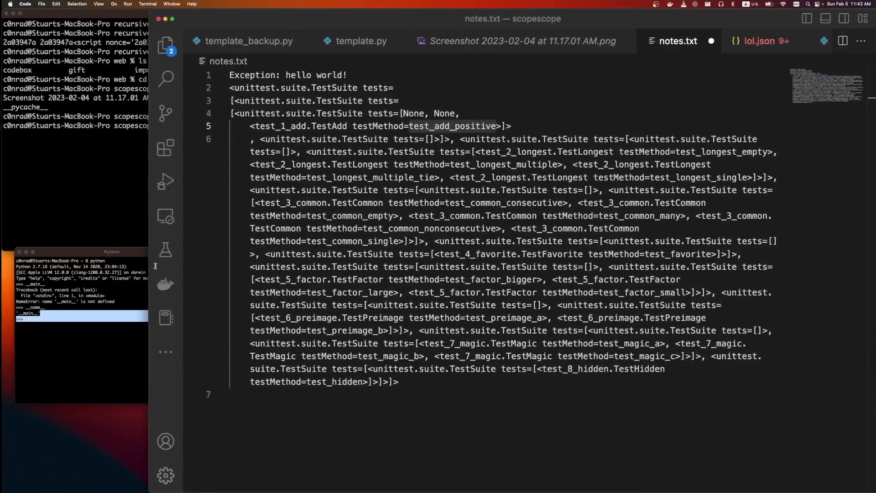
double_click(413, 113)
double_click(444, 126)
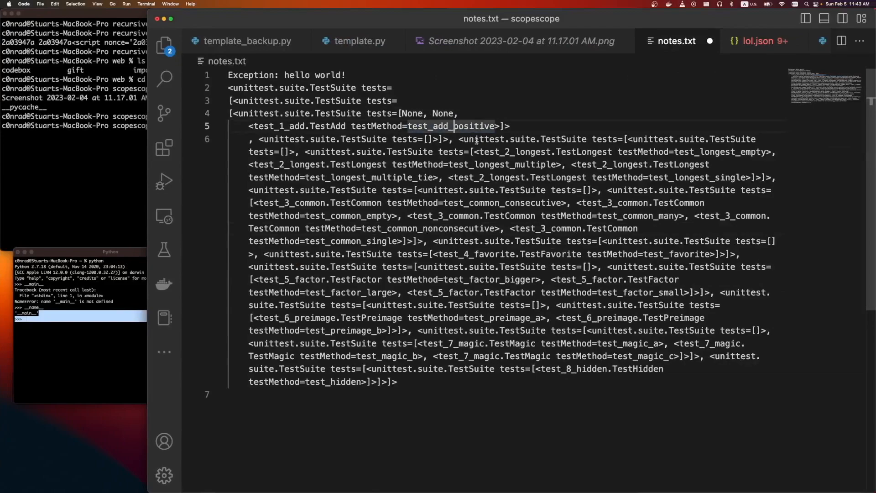
left_click(465, 151)
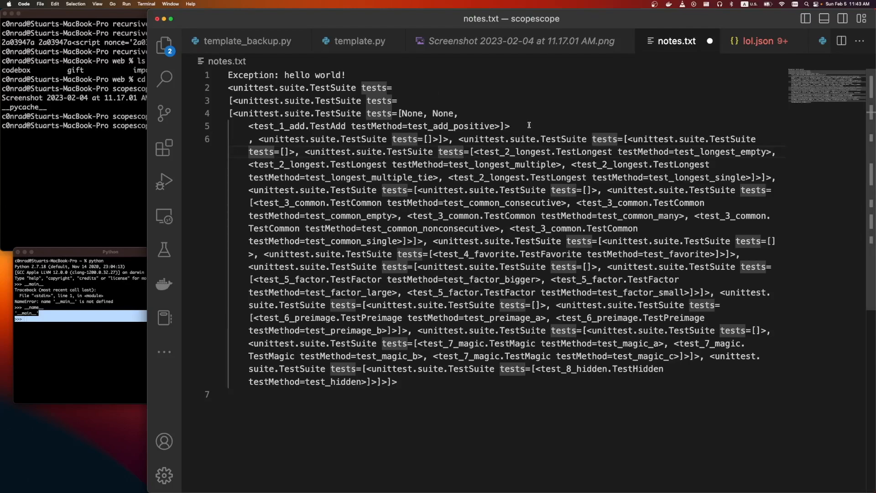
key("alt+Left")
key("Left")
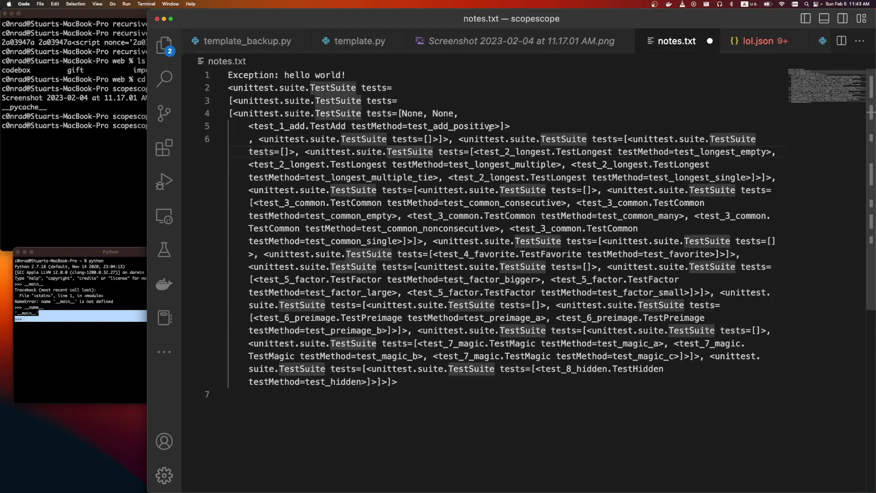
left_click(500, 126)
key("Return")
key("super+s")
- View the all-tests-passed screenshot, then bring up template_backup.py
key("ctrl+Tab")
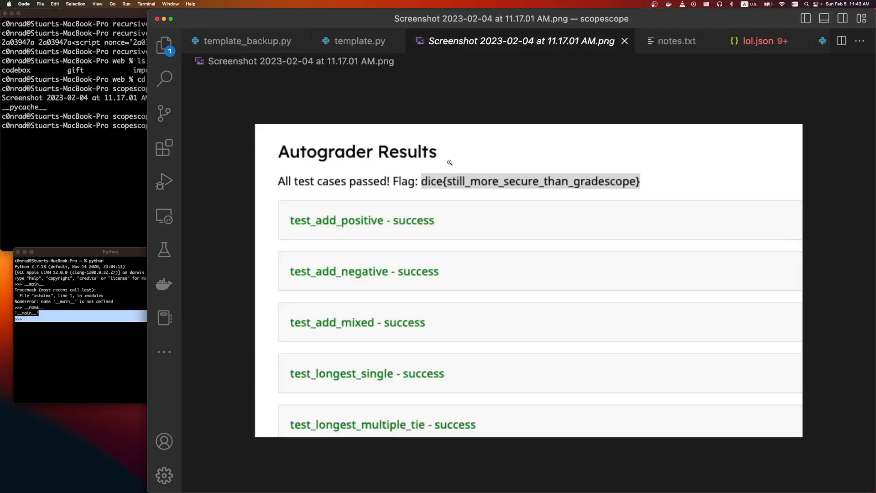
key("super+alt+Left")
key("super+alt+Left")
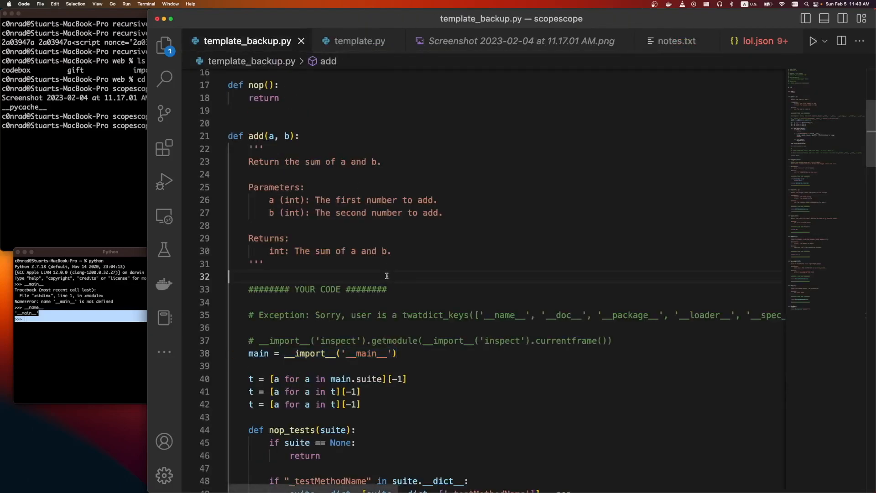
scroll(387, 276, "down", 5)
left_click_drag(370, 286, 229, 246)
- Delete the leftover list-comprehension, commented exception/import and debug lines from template_backup.py
key("BackSpace")
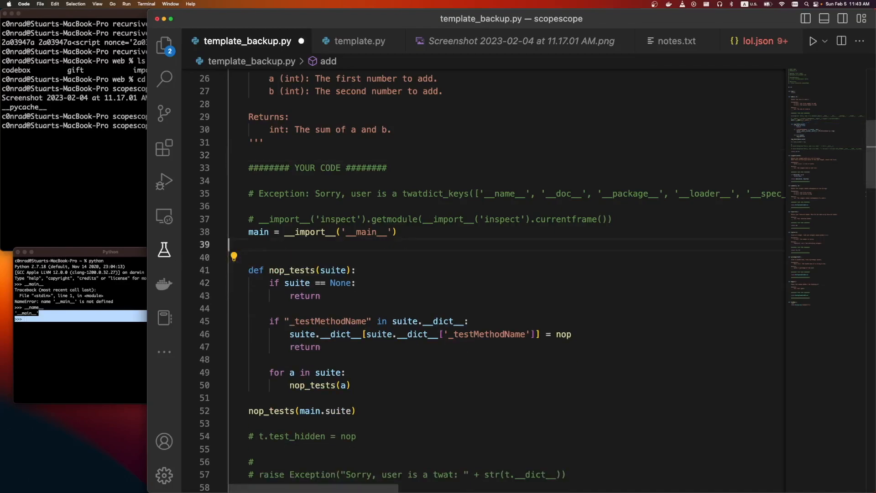
key("BackSpace")
scroll(229, 245, "down", 3)
left_click(358, 125)
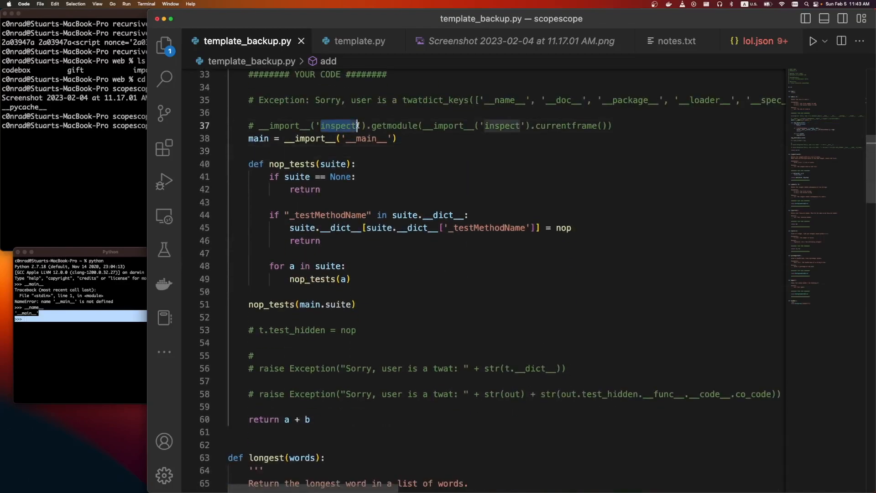
triple_click(357, 125)
key("shift+Up")
key("shift+Up")
key("shift+Up")
key("BackSpace")
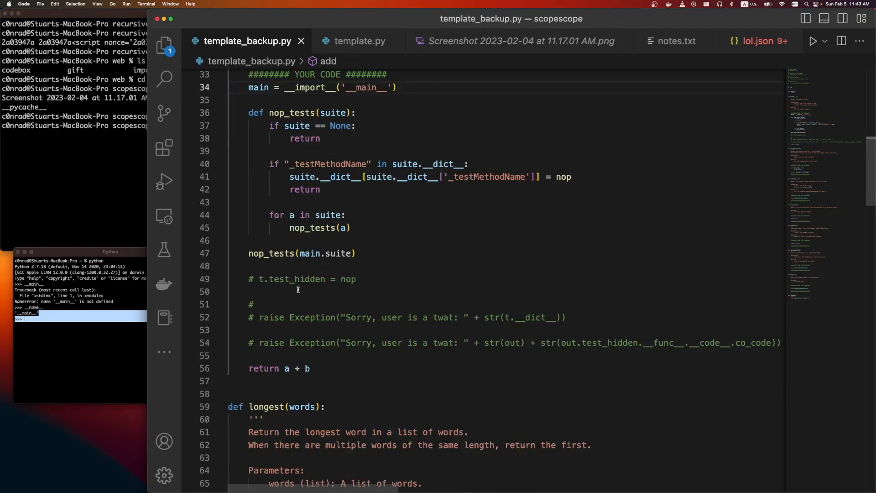
left_click_drag(297, 279, 305, 345)
key("BackSpace")
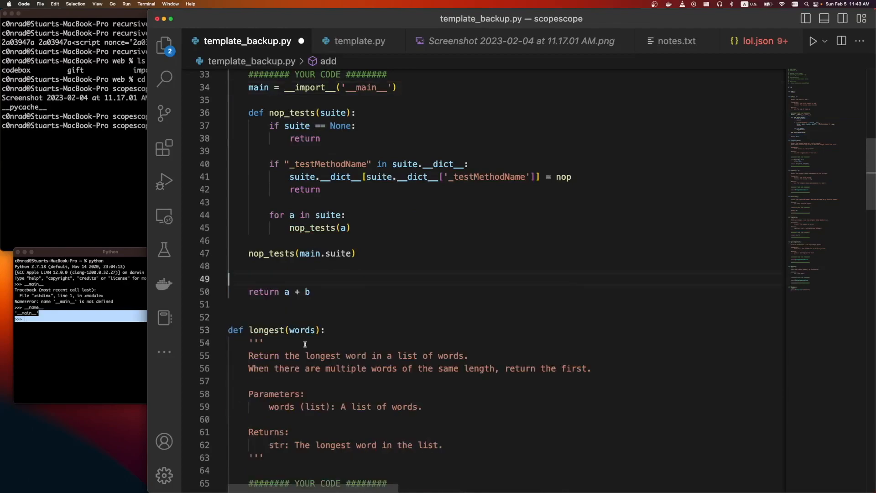
scroll(322, 233, "up", 1)
scroll(287, 171, "up", 2)
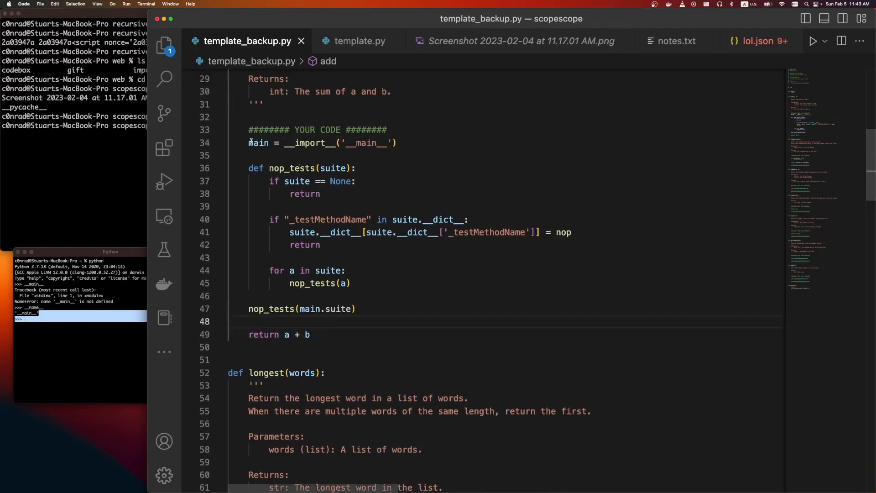
- Trace the __import__ of main, the nop_tests calls, its suite parameter and the None check
left_click_drag(249, 142, 431, 142)
double_click(336, 142)
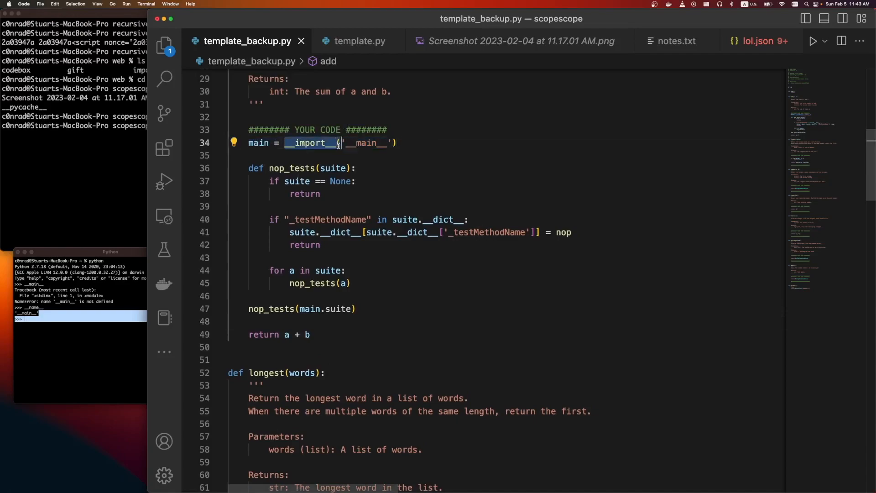
double_click(265, 309)
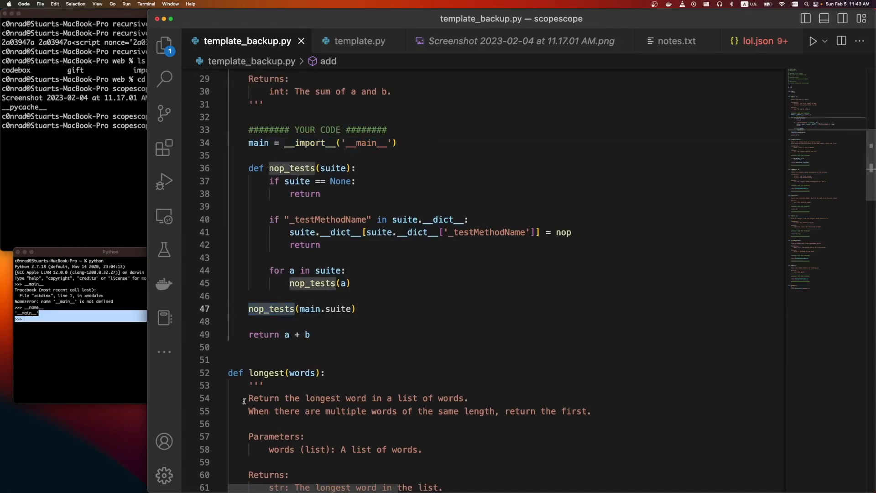
left_click(318, 193)
scroll(318, 206, "up", 1)
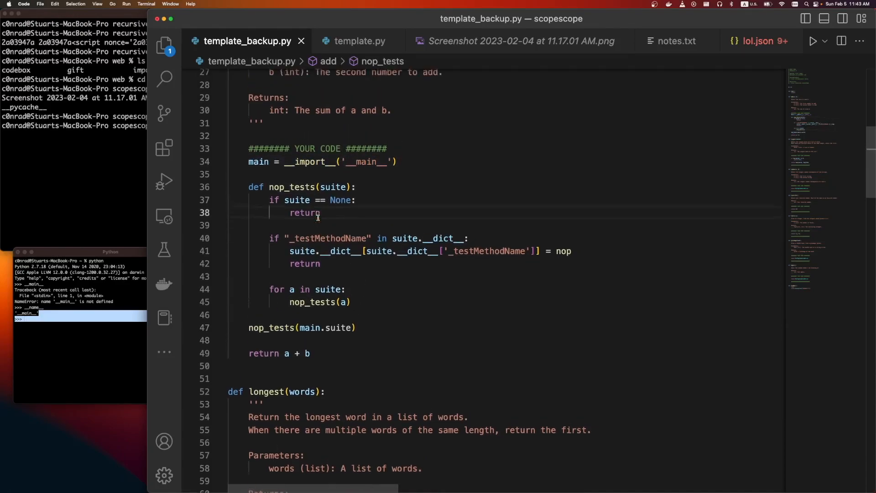
double_click(333, 189)
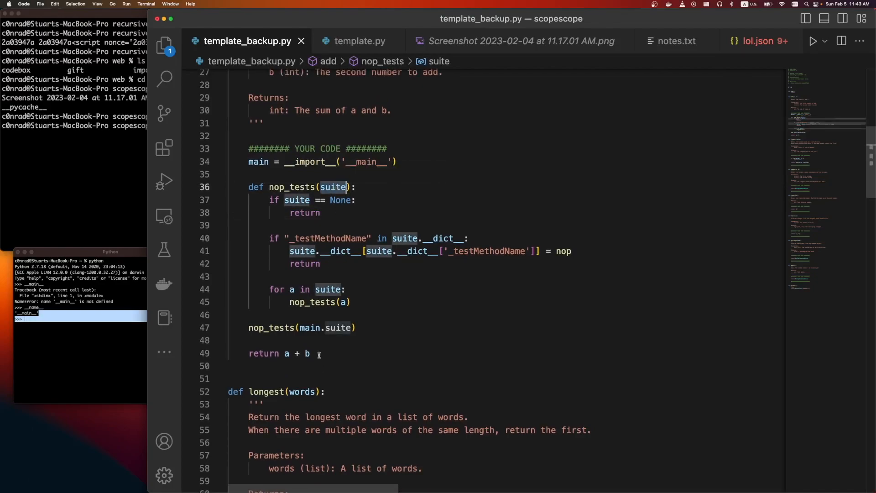
key("ctrl+minus")
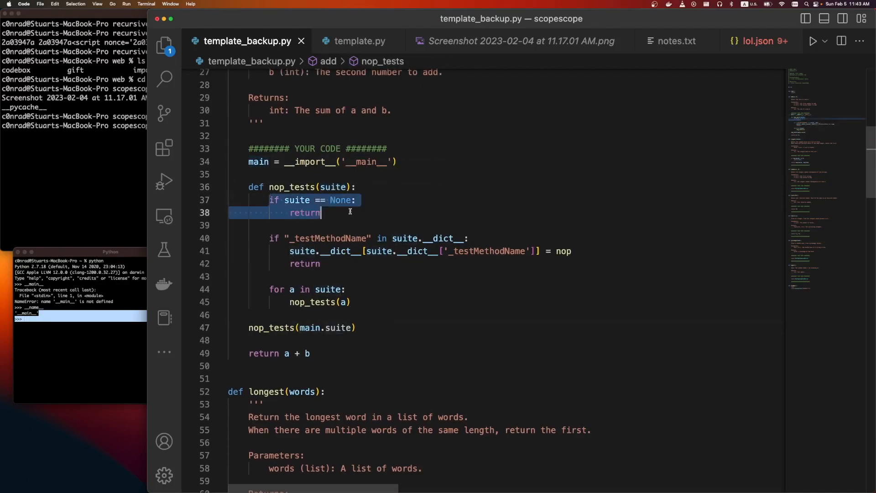
left_click_drag(270, 200, 350, 211)
- Follow how _testMethodName is looked up and reassigned to the nop function defined on lines 17-18
double_click(445, 238)
left_click(403, 238)
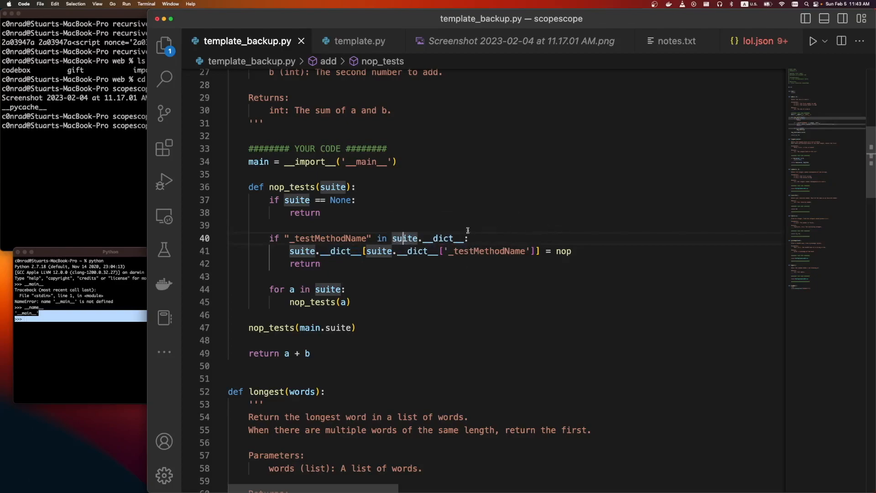
double_click(314, 239)
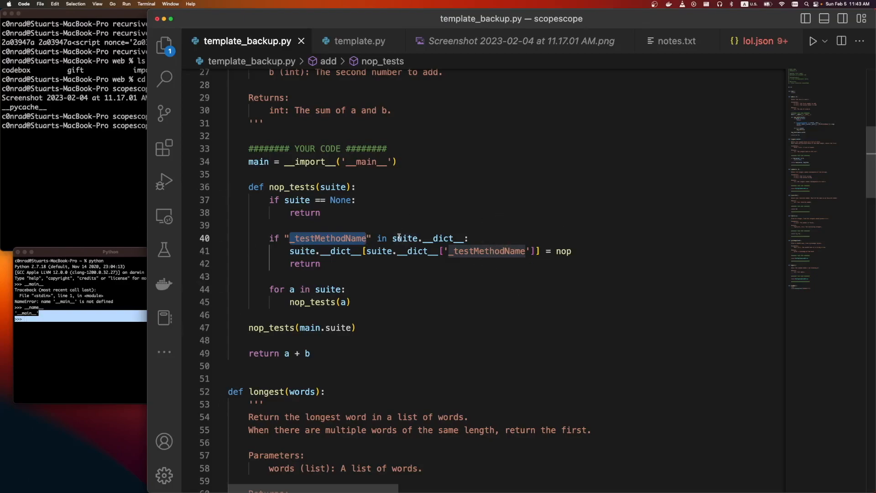
left_click(564, 251)
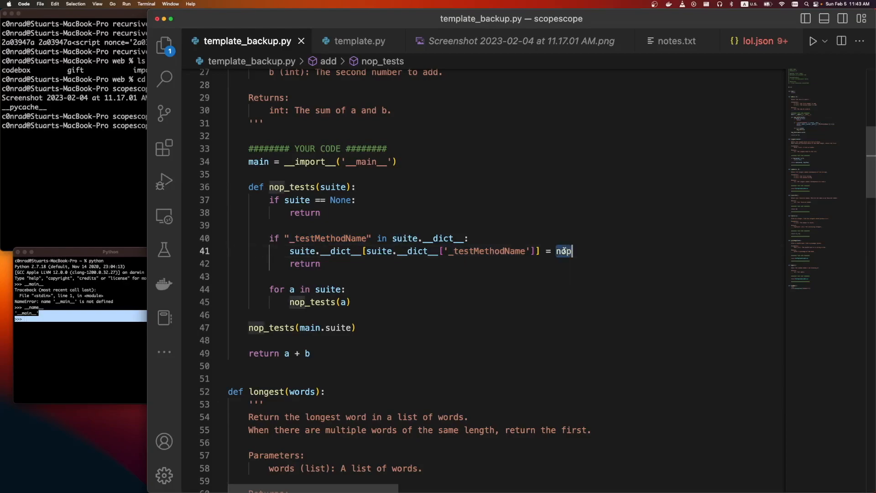
scroll(479, 226, "up", 10)
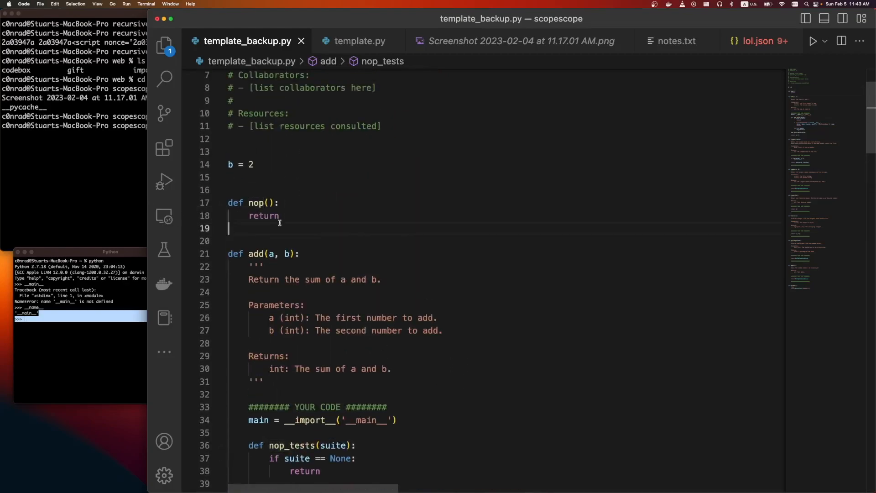
left_click_drag(255, 228, 229, 203)
scroll(300, 242, "down", 10)
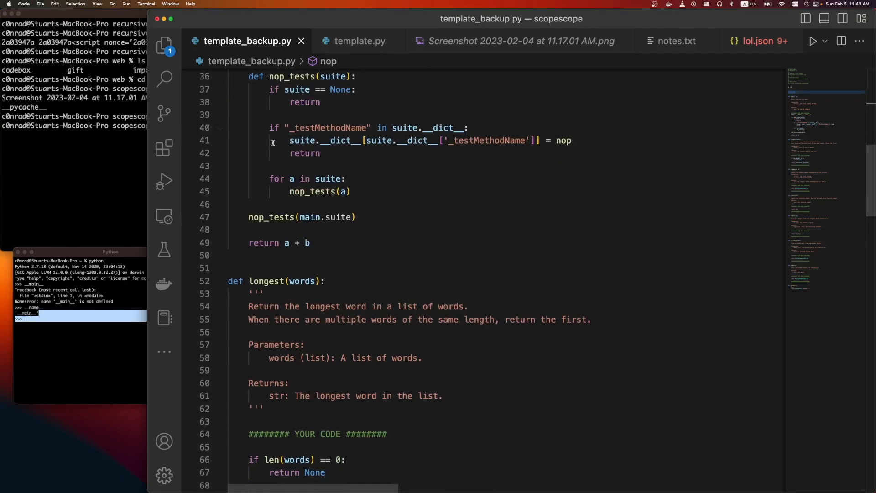
scroll(278, 145, "up", 2)
scroll(279, 145, "down", 2)
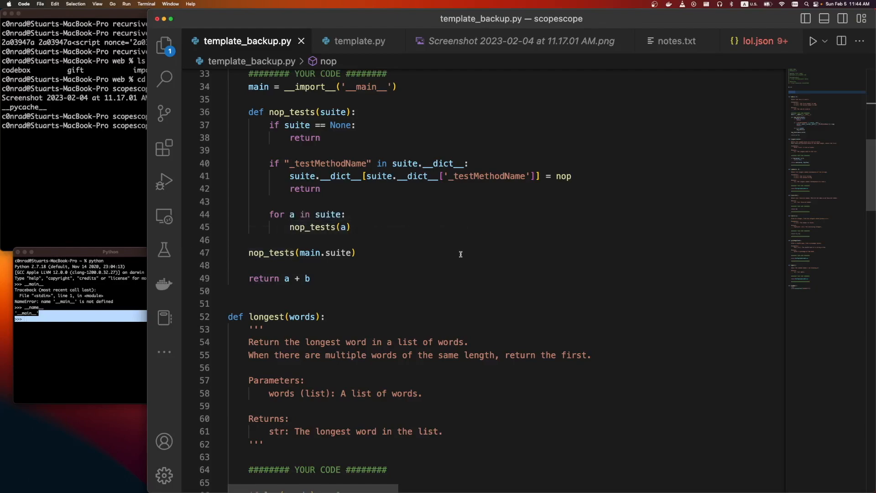
- Switch Spaces over to the browser showing the Scorescope results
key("ctrl+Left")
key("ctrl+Right")
key("ctrl+Left")
- Upload template_backup.py to the Scorescope autograder, passing all tests and revealing the flag
left_click(138, 16)
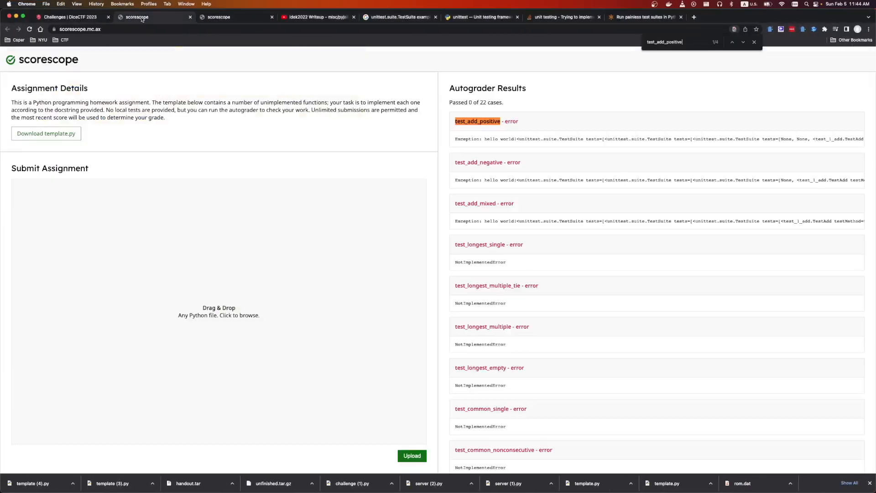
scroll(653, 335, "down", 10)
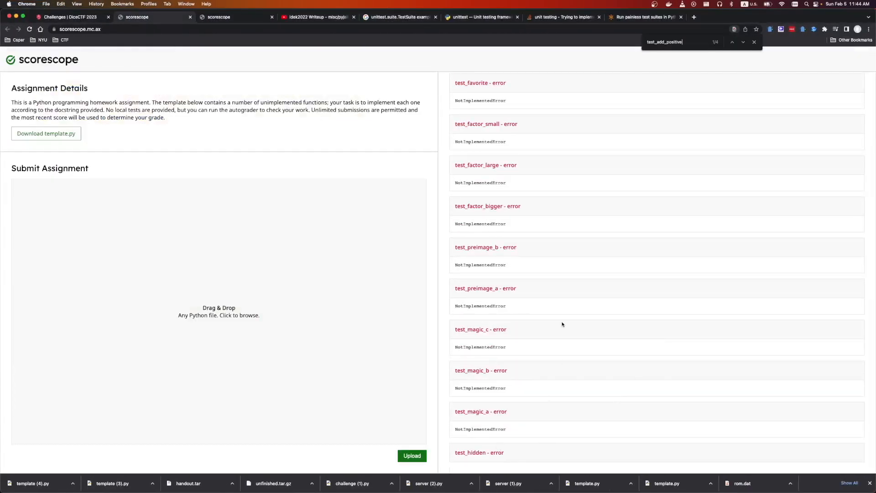
scroll(562, 323, "up", 10)
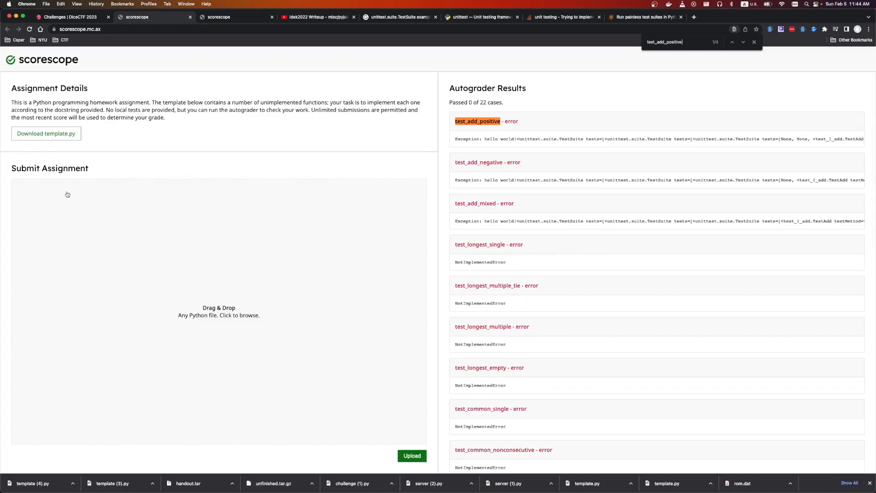
left_click(218, 236)
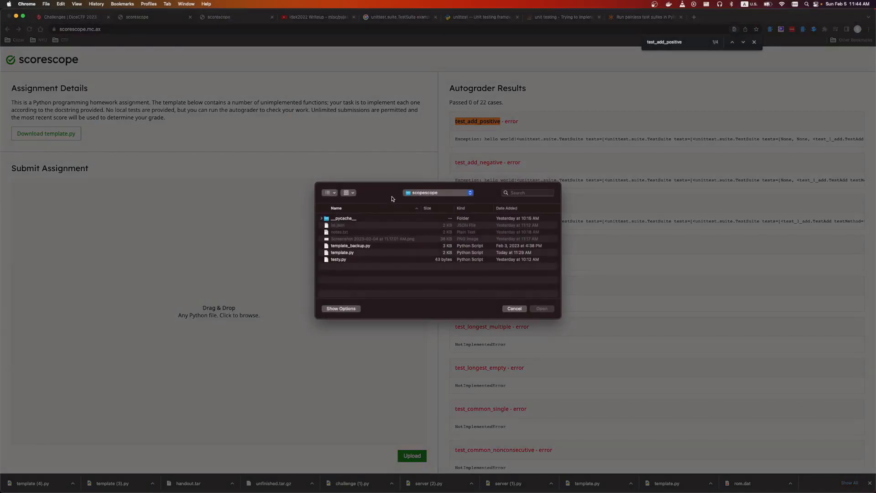
double_click(357, 245)
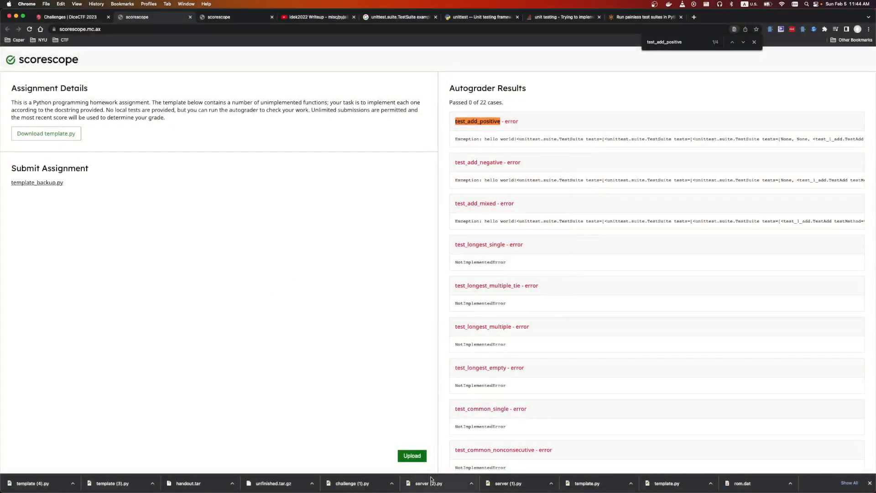
left_click(411, 454)
double_click(343, 245)
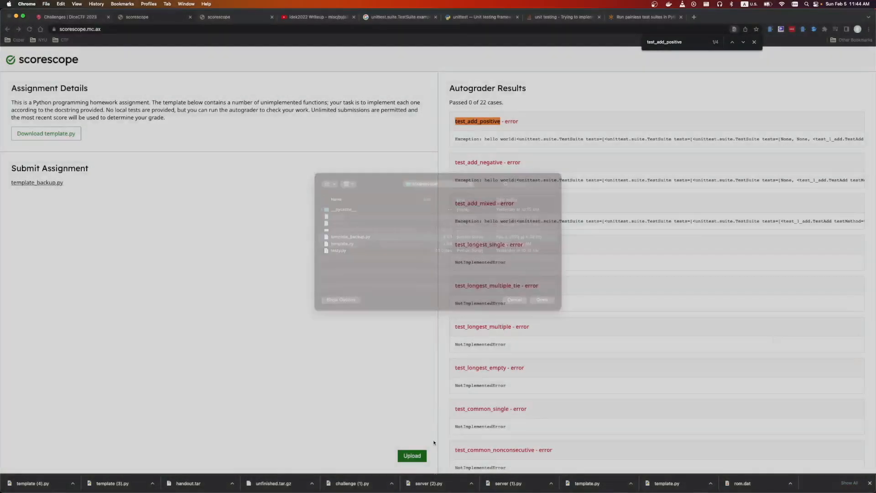
left_click(401, 458)
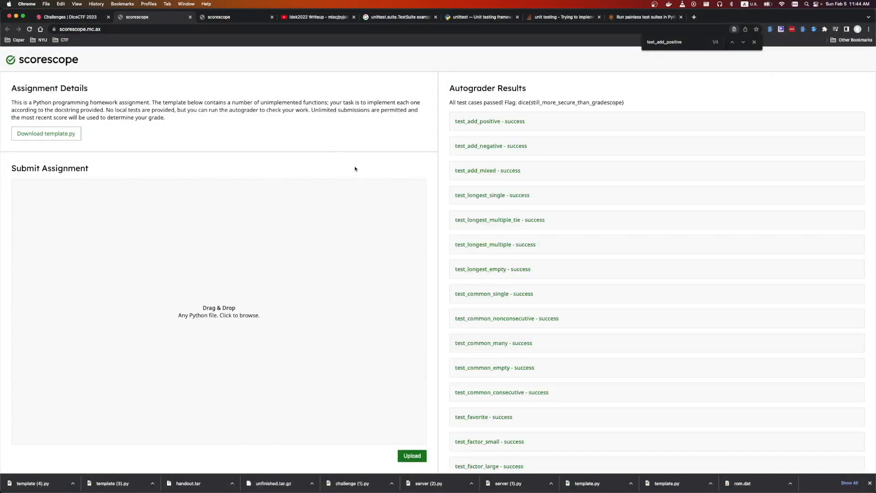
scroll(524, 304, "down", 5)
scroll(525, 304, "up", 5)
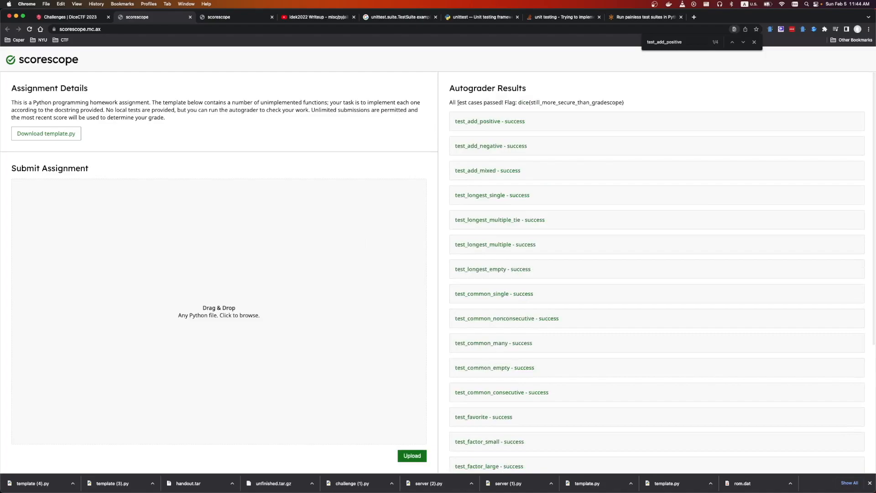
left_click_drag(517, 102, 654, 103)
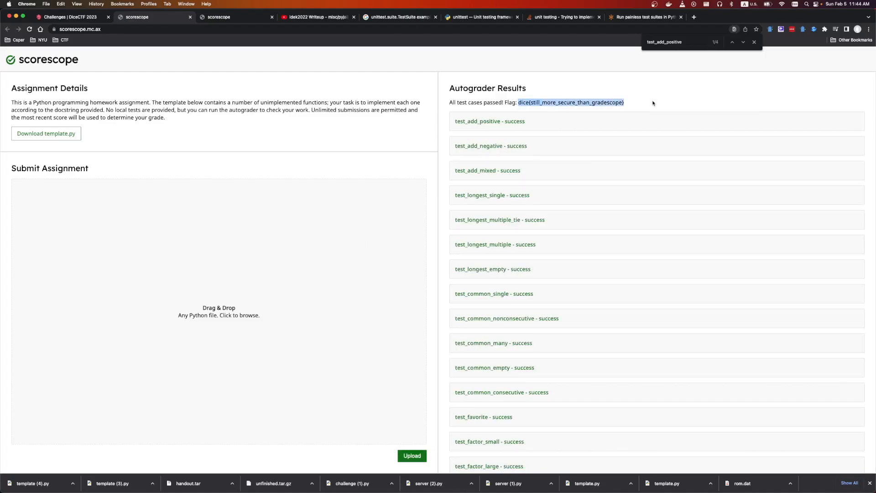
left_click_drag(530, 102, 622, 102)
left_click(680, 102)
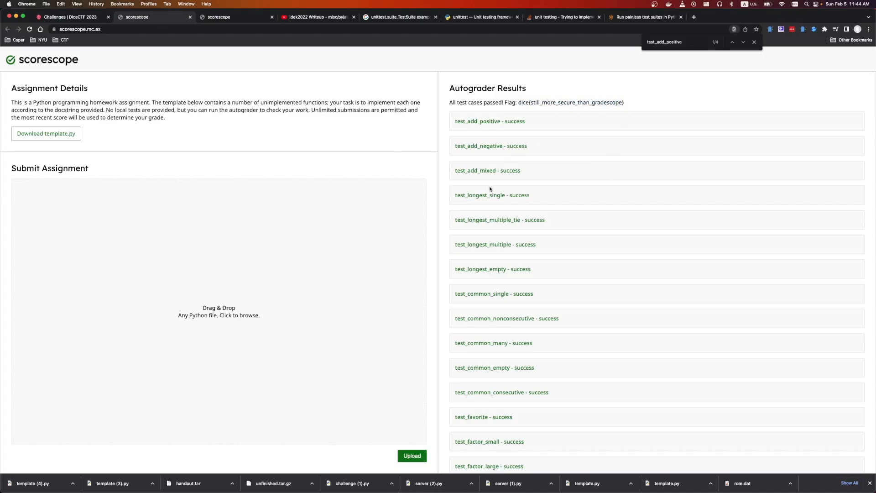